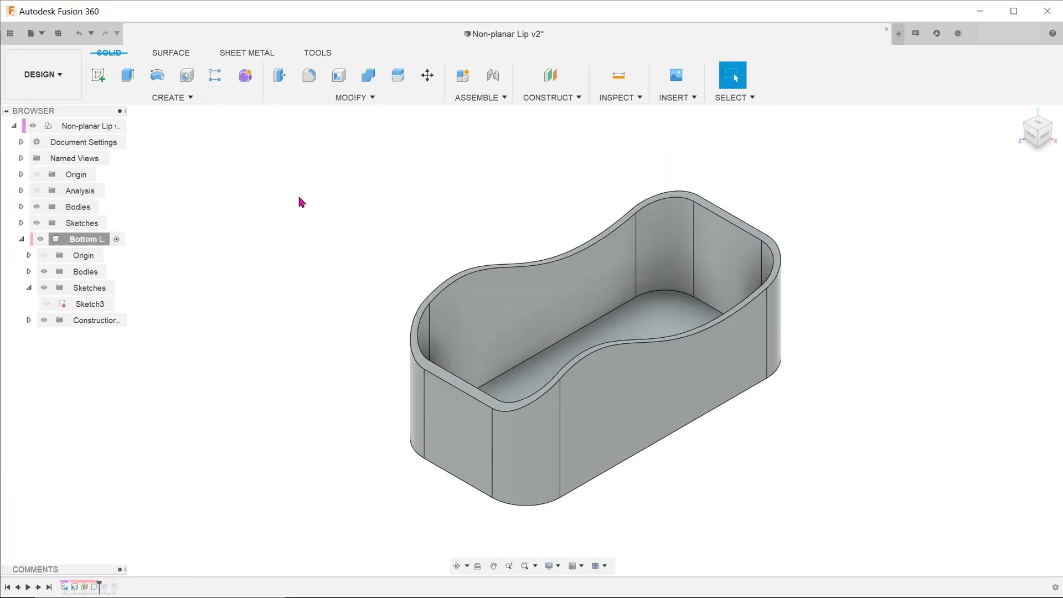
Create an offset surface from the tray's lip face
left_click(170, 53)
left_click(158, 97)
left_click(232, 306)
left_click(778, 265)
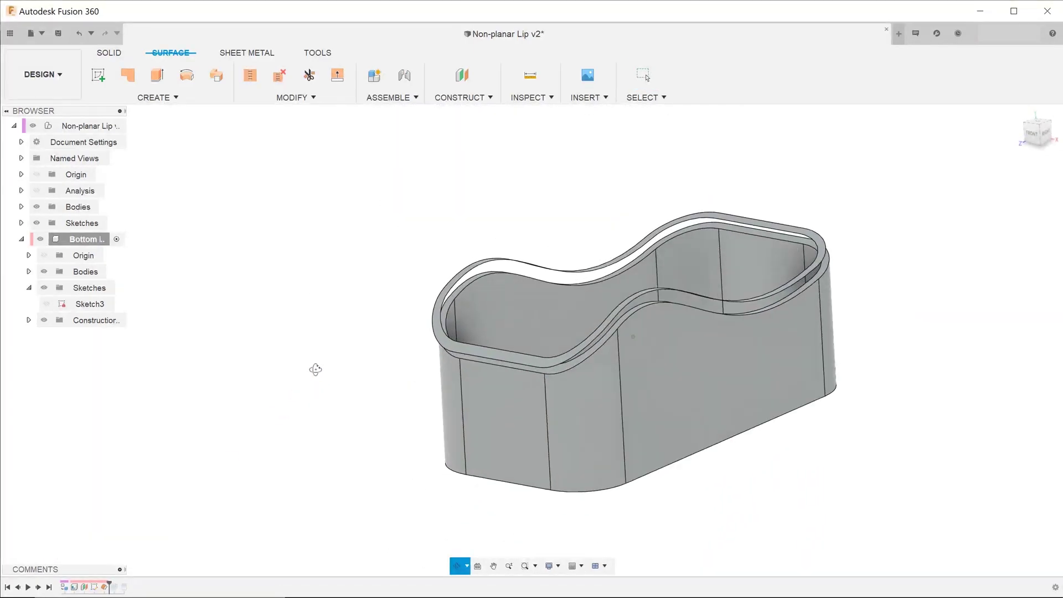
Extend the edges of the offset lip surface
left_click(295, 98)
left_click(271, 161)
left_click(272, 409)
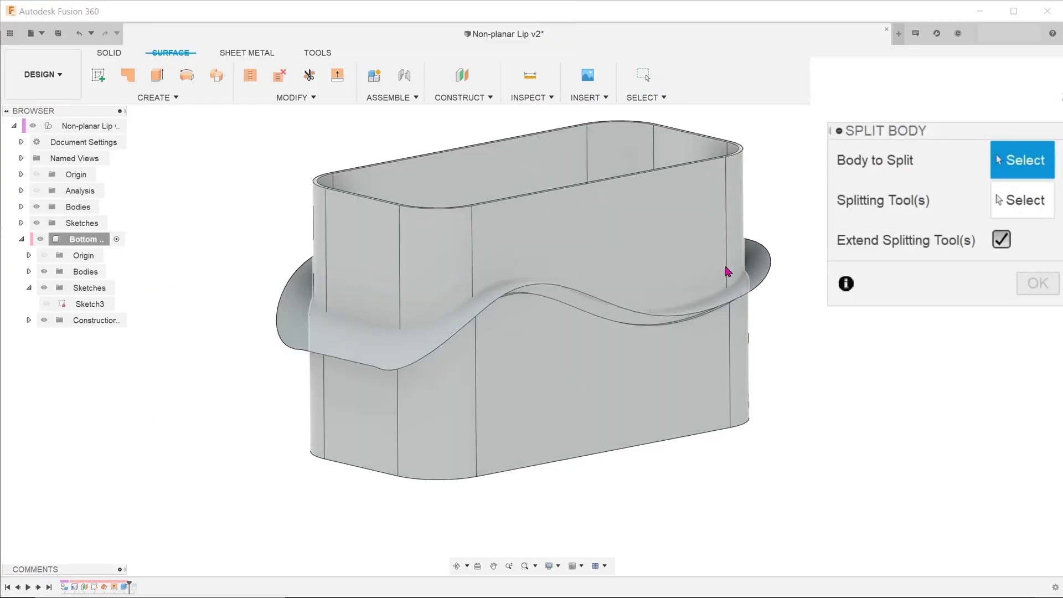
Split the housing body in two using the lip surface
left_click(723, 268)
left_click(1021, 201)
left_click(1034, 280)
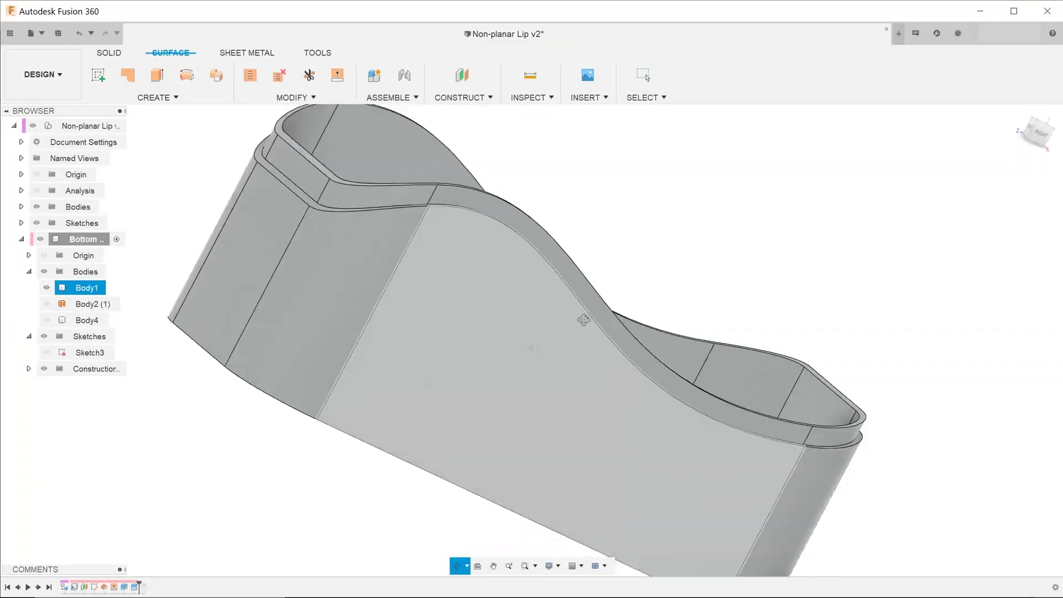
Return to the Solid tools and switch to the lip 200520 v1 design
left_click(108, 53)
left_click(350, 98)
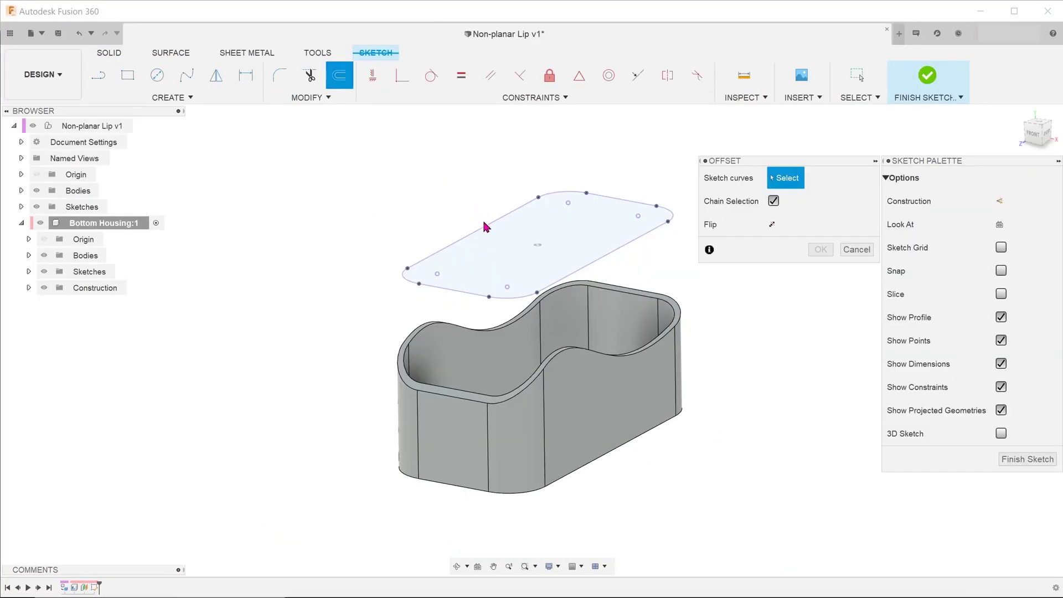
left_click(487, 228)
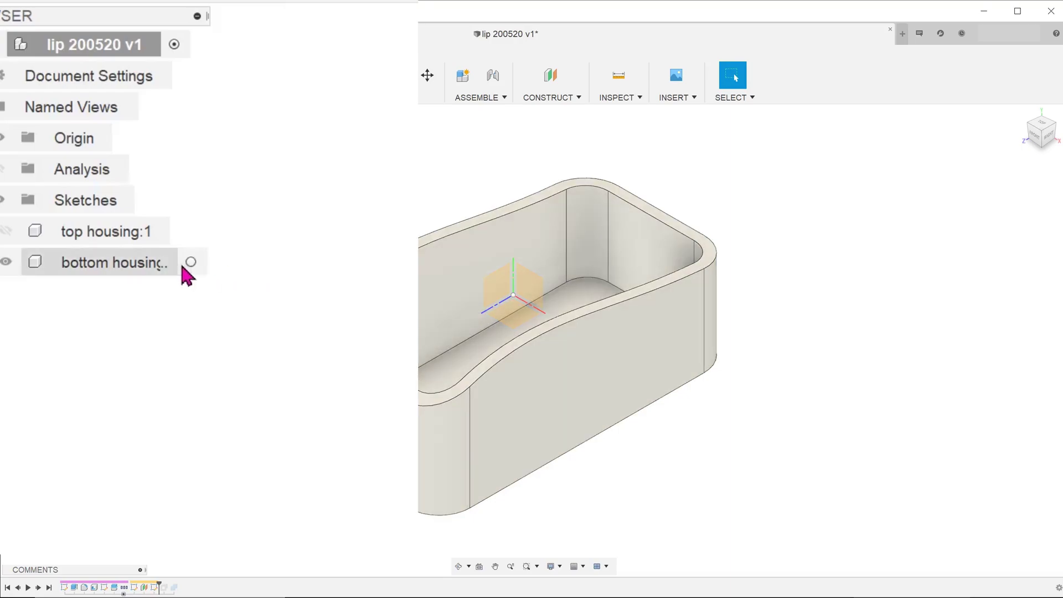
Activate the bottom housing component and bring up the YZ origin plane's commands
left_click(191, 263)
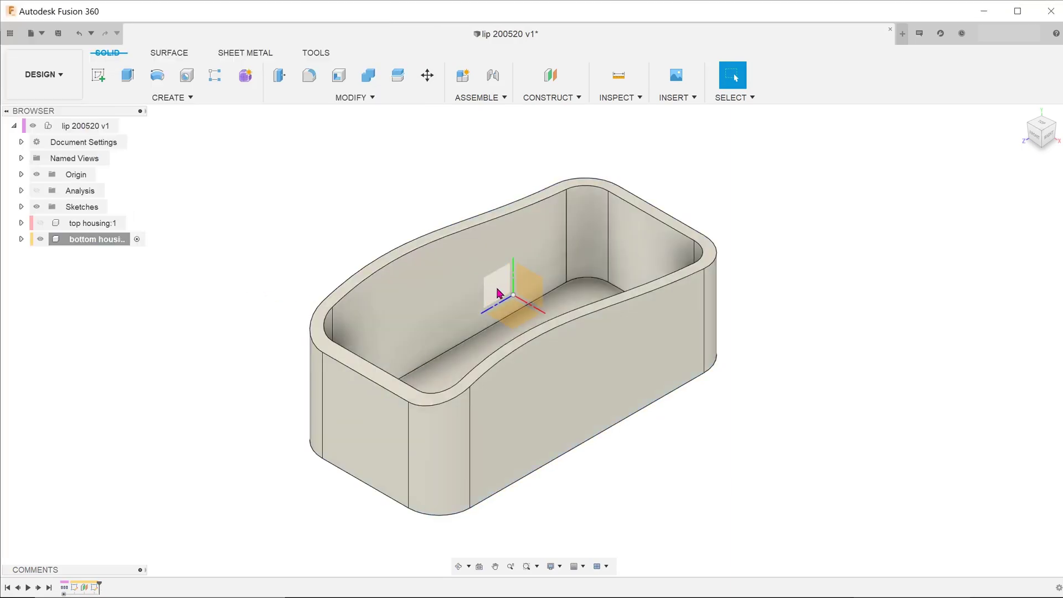
right_click(501, 285)
Start a sketch on the YZ plane and launch the Project tool
left_click(501, 358)
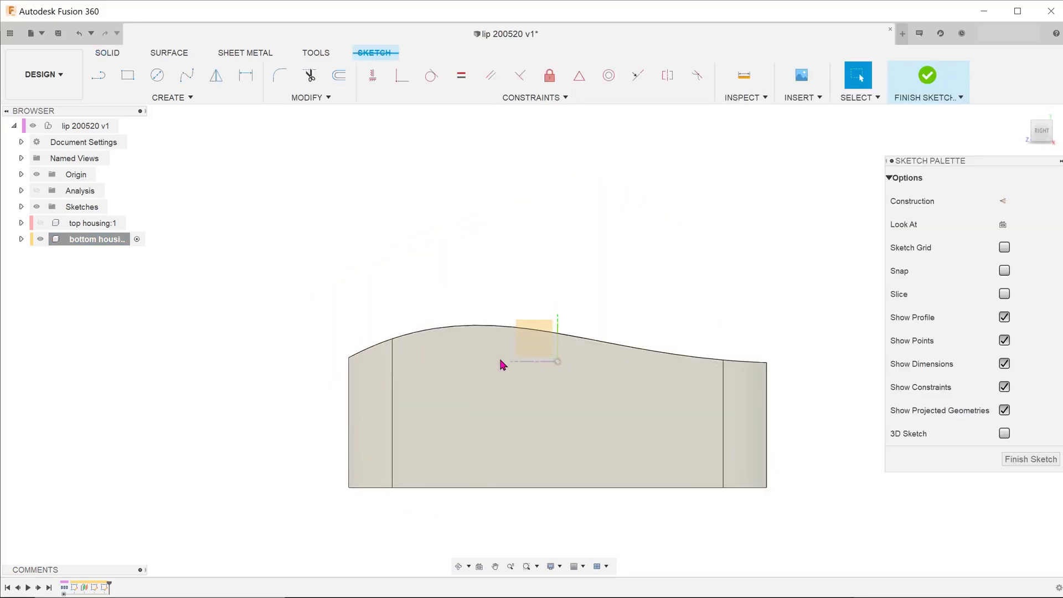
left_click(189, 98)
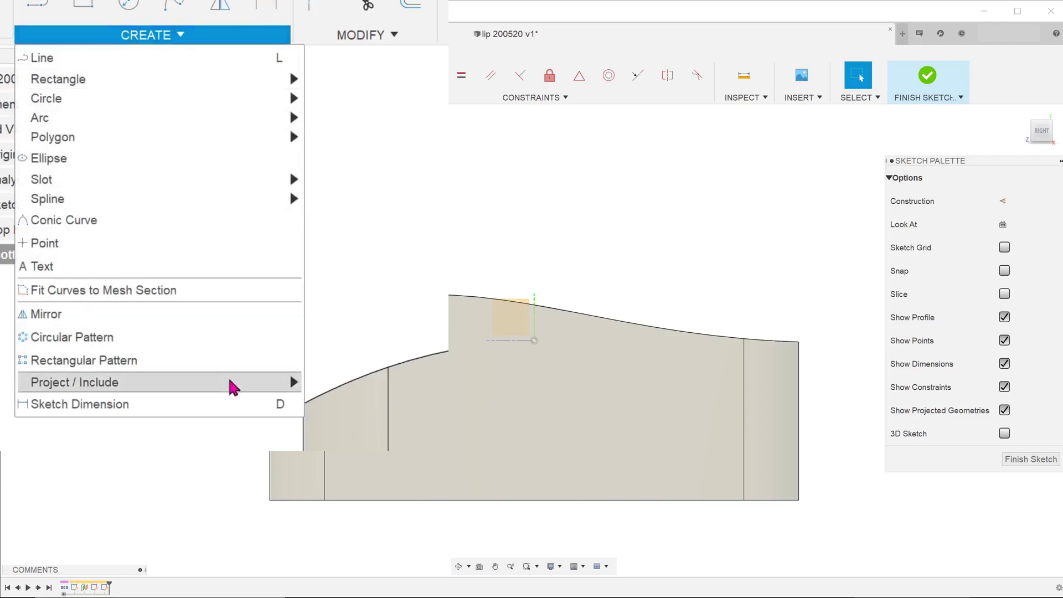
mouse_move(225, 325)
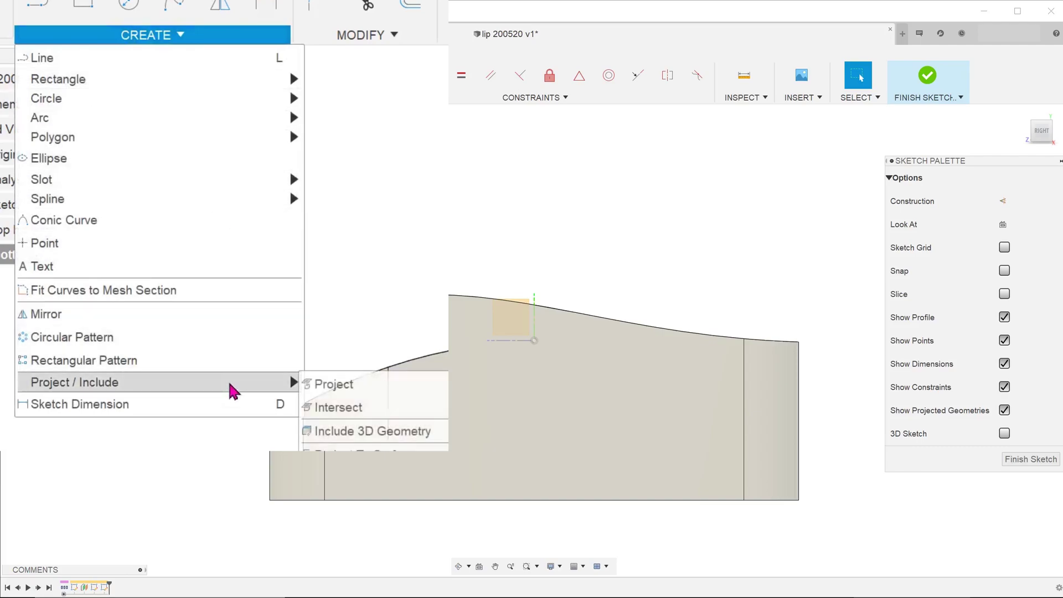
left_click(406, 394)
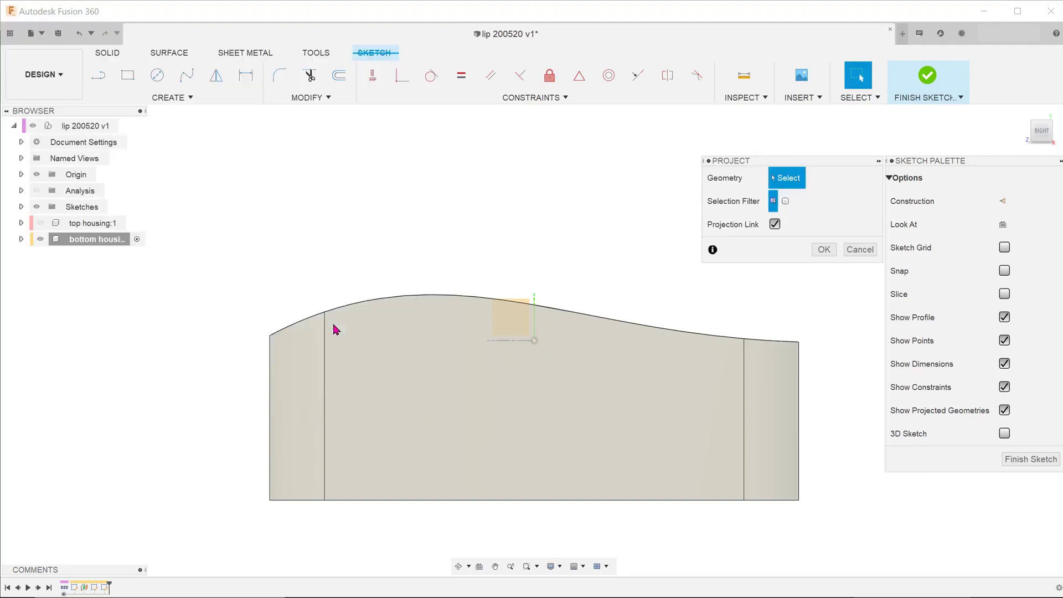
middle_click_drag(237, 397, 268, 419, "shift")
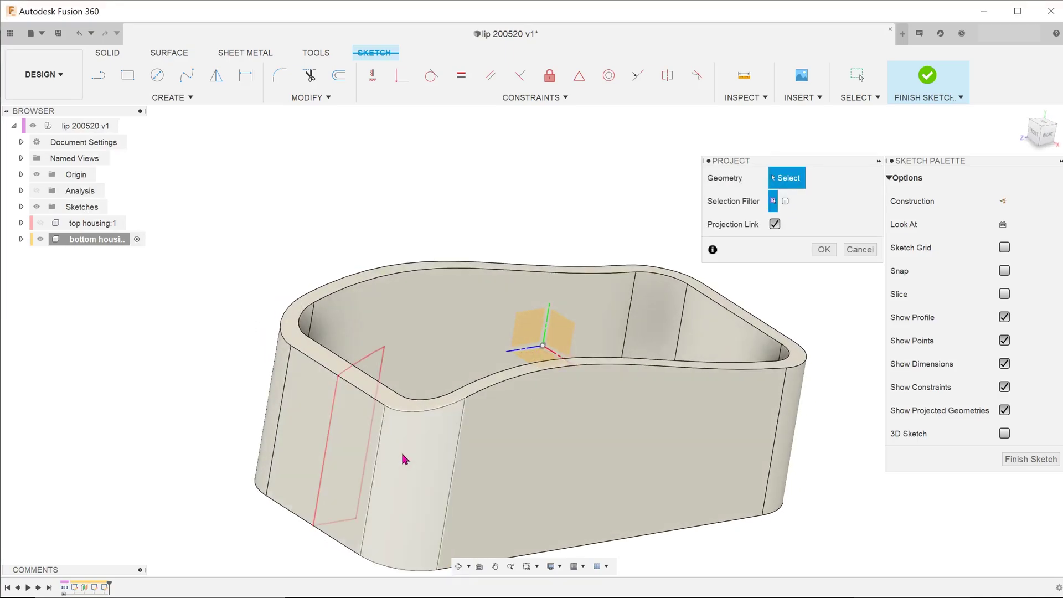
scroll(404, 459, "up", 5)
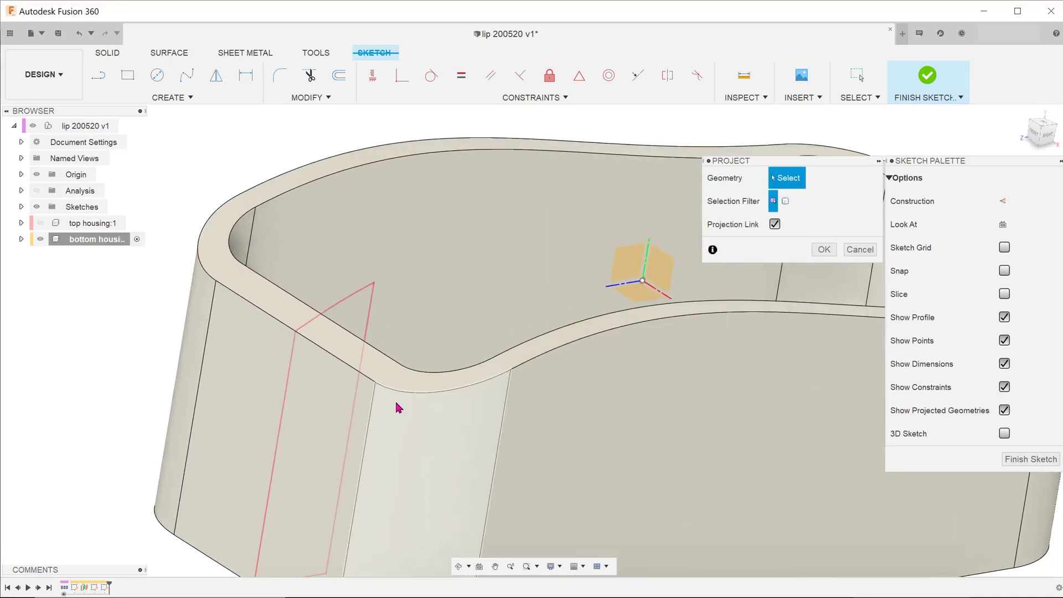
Pick the five outer top rim edges of the bottom housing for projection
left_click(344, 366)
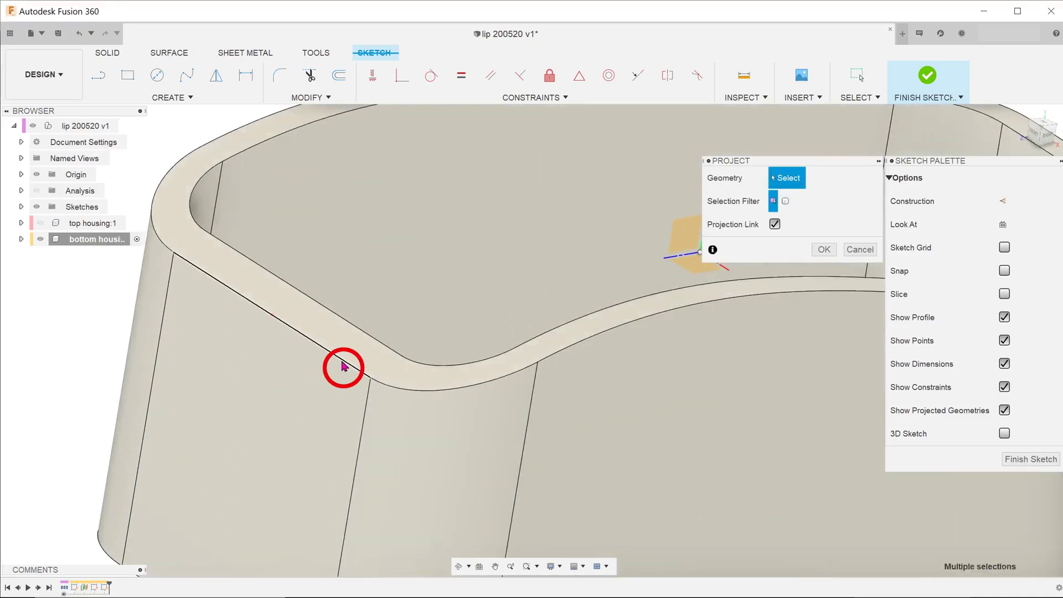
left_click(434, 393)
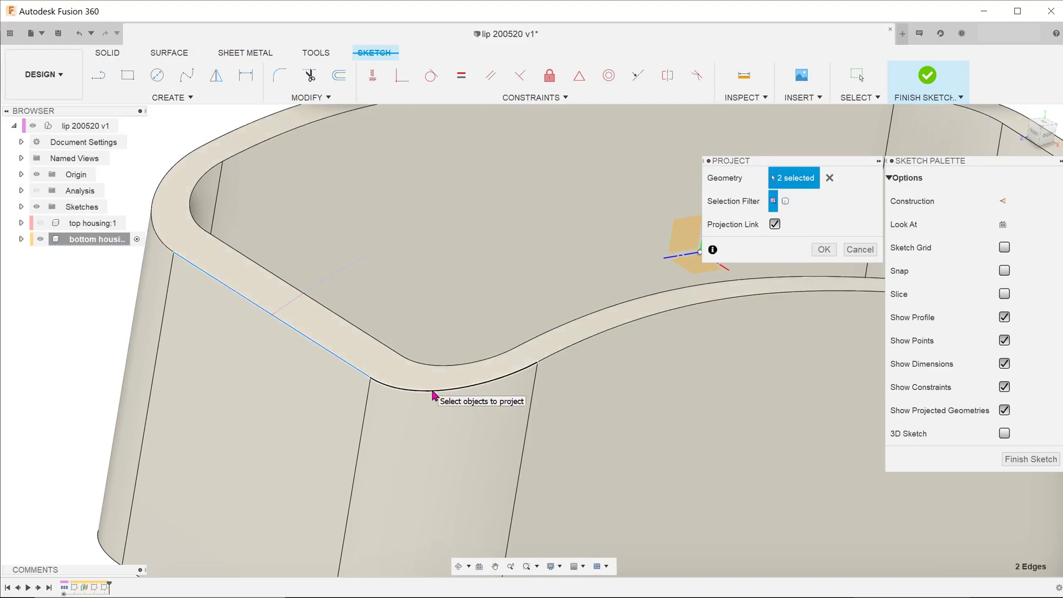
left_click(567, 353)
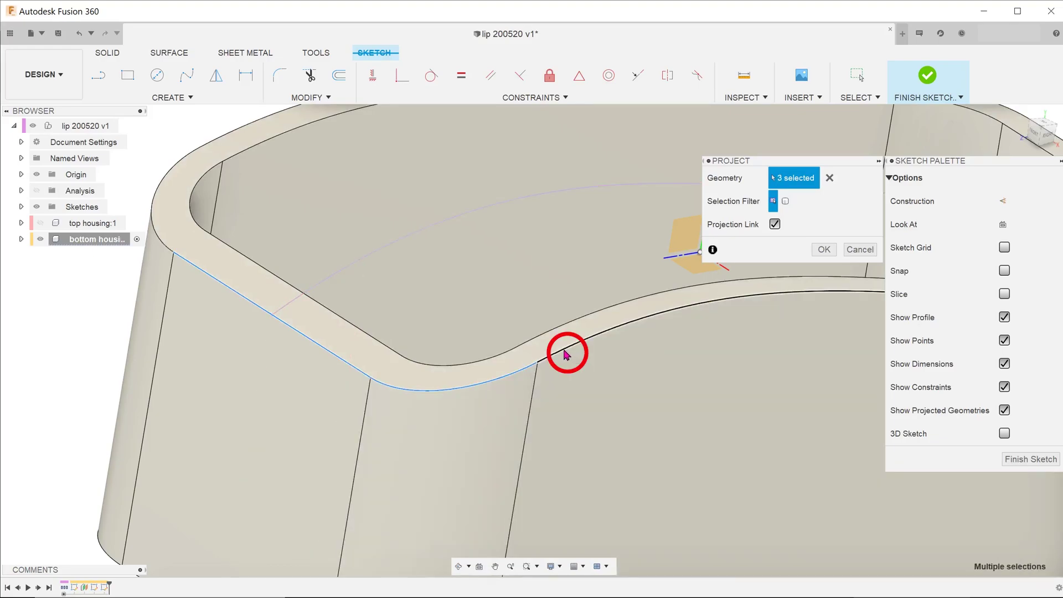
scroll(605, 367, "down", 3)
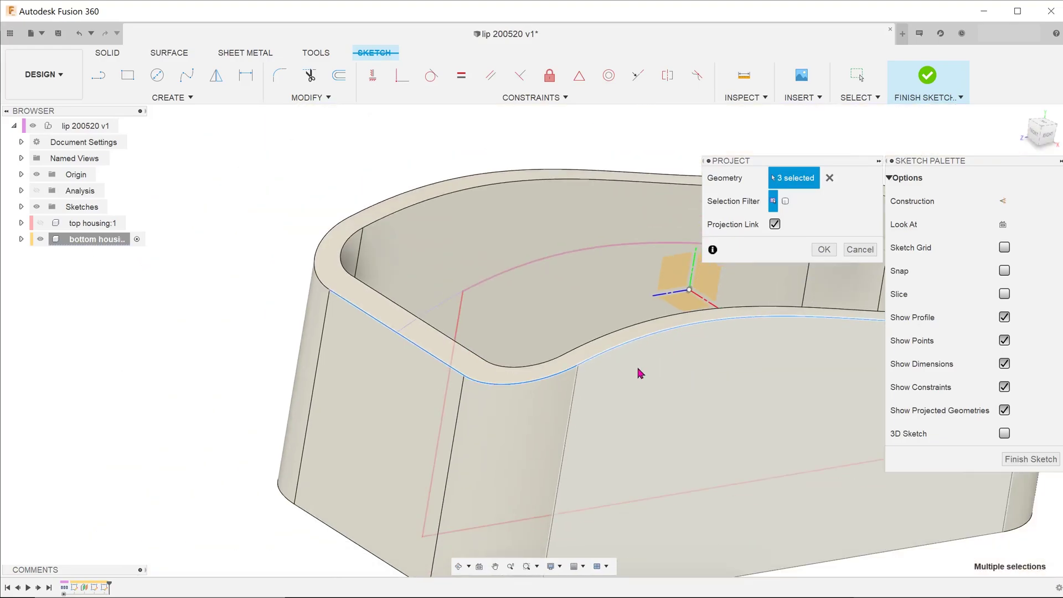
middle_click_drag(636, 373, 197, 373, "shift")
scroll(692, 328, "up", 4)
left_click(682, 324)
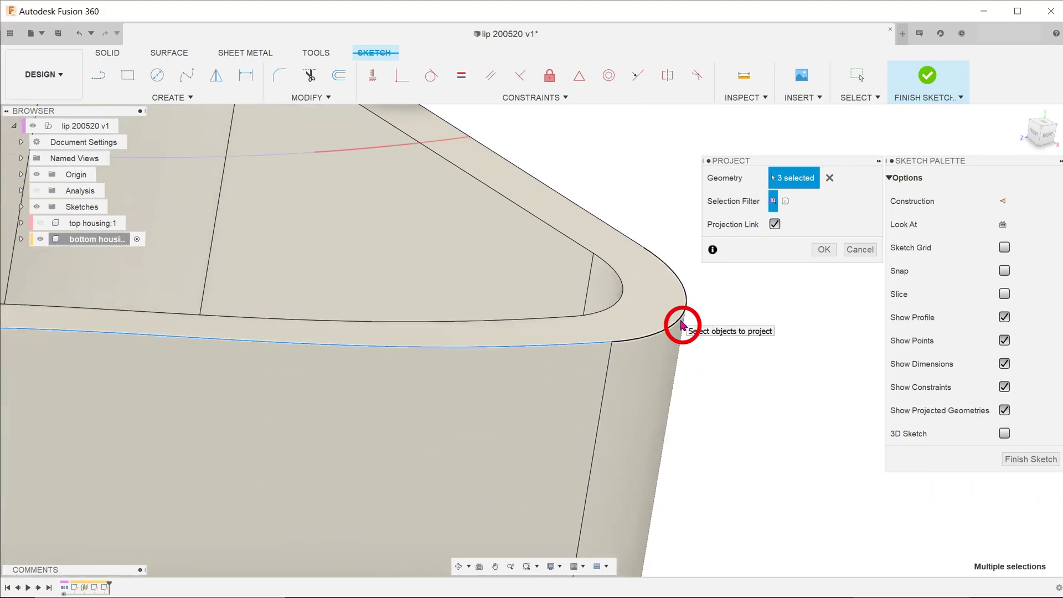
left_click(603, 224)
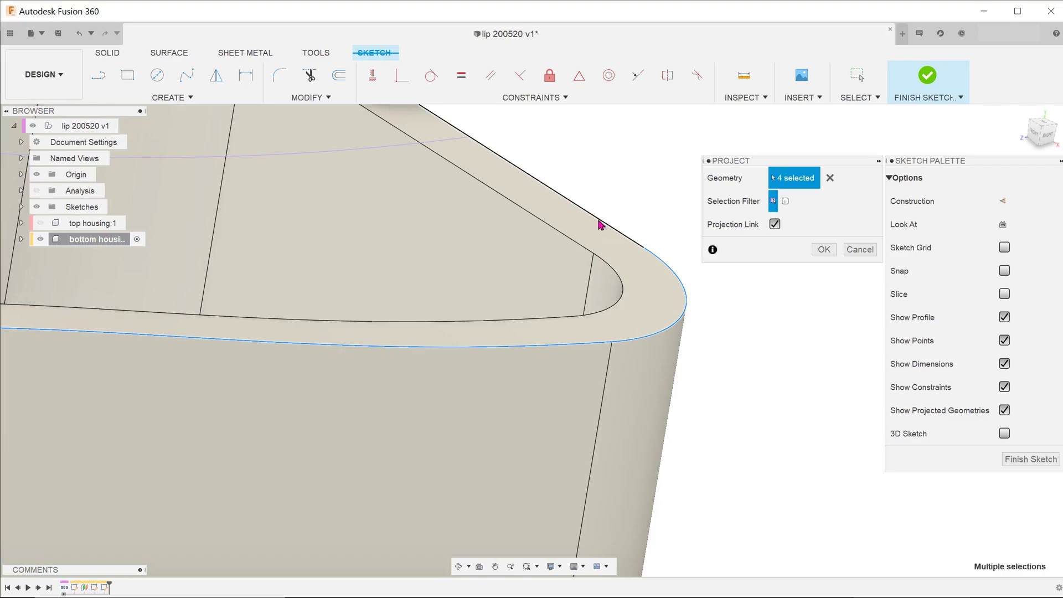
scroll(595, 236, "down", 8)
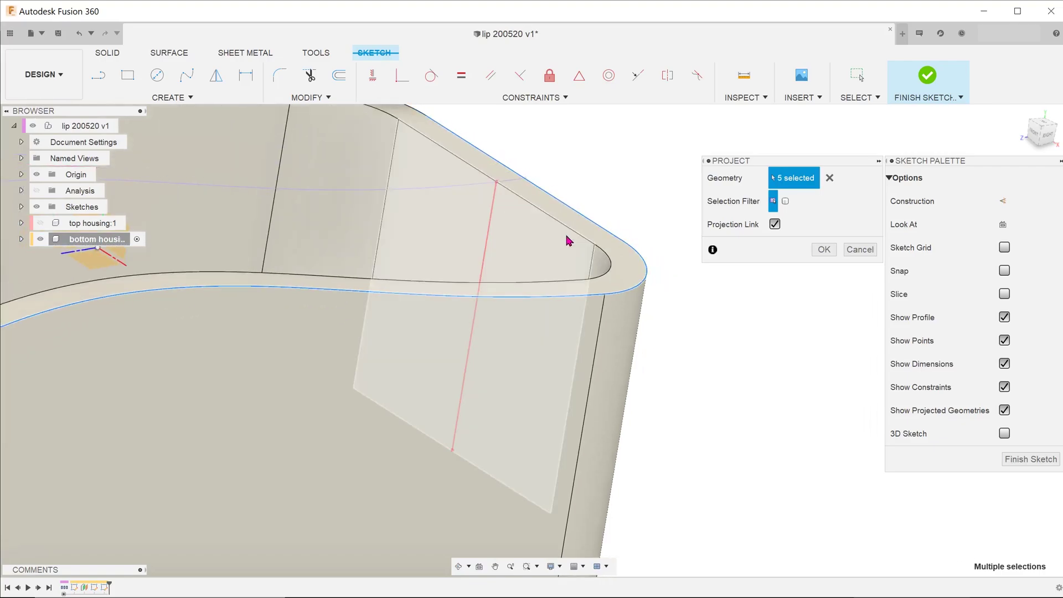
middle_click_drag(548, 244, 727, 326, "shift")
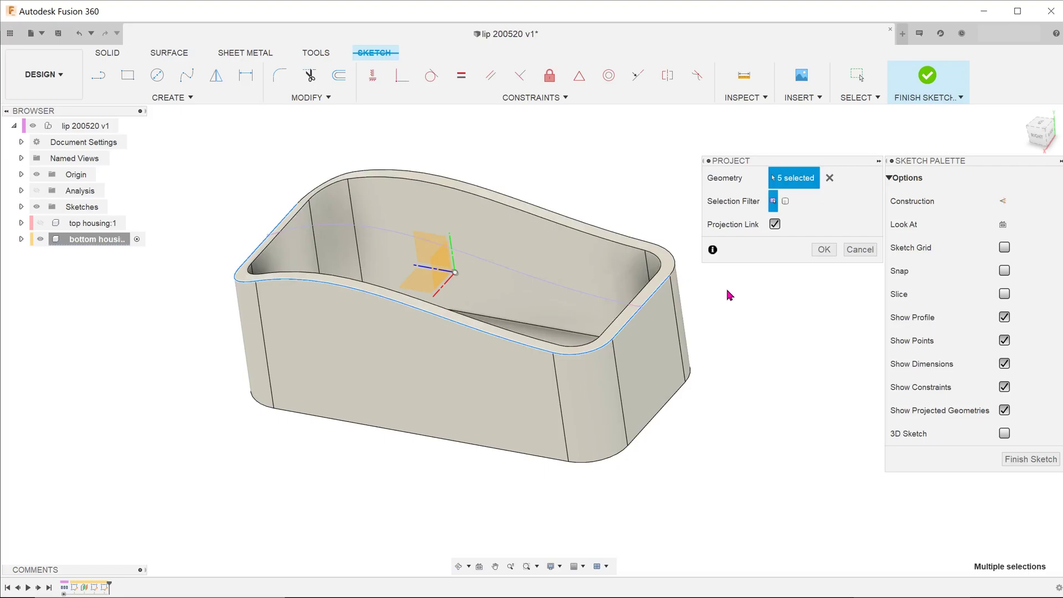
Confirm the five-edge projection and select the whole projected rim curve chain
left_click(823, 250)
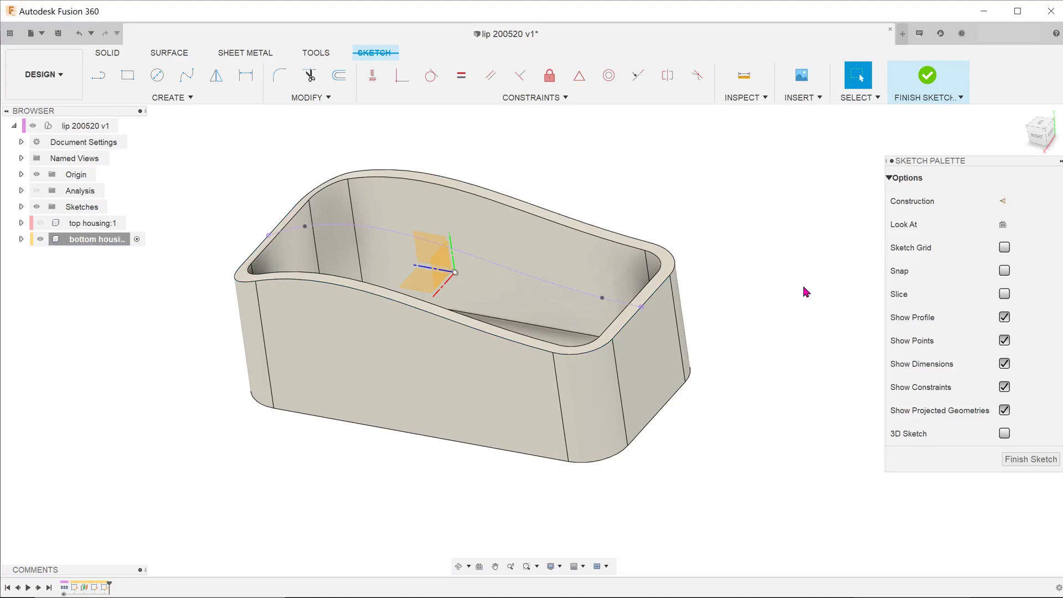
scroll(197, 280, "up", 2)
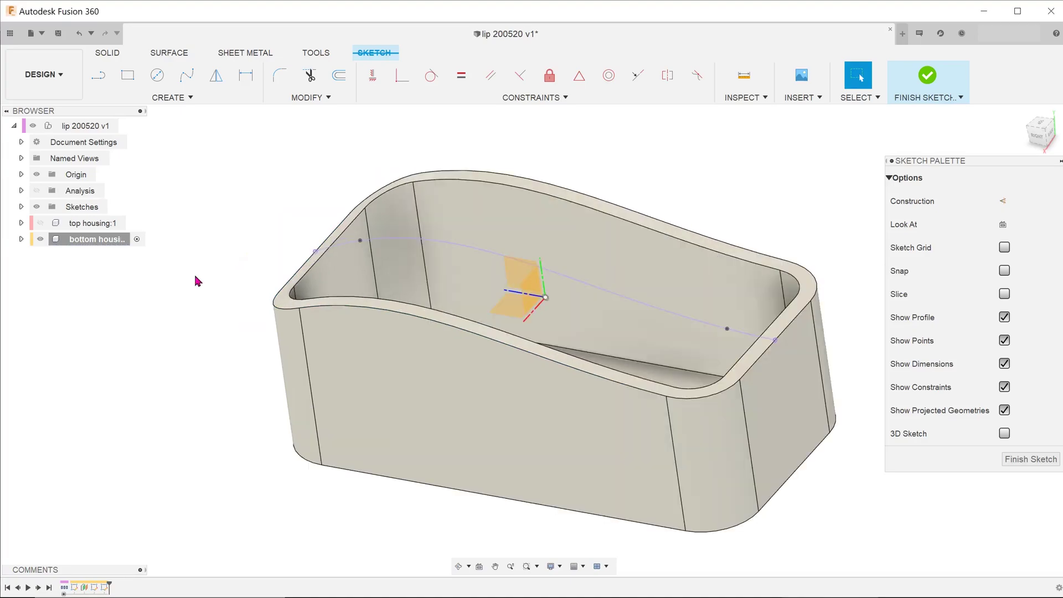
left_click(342, 248)
left_click(343, 248)
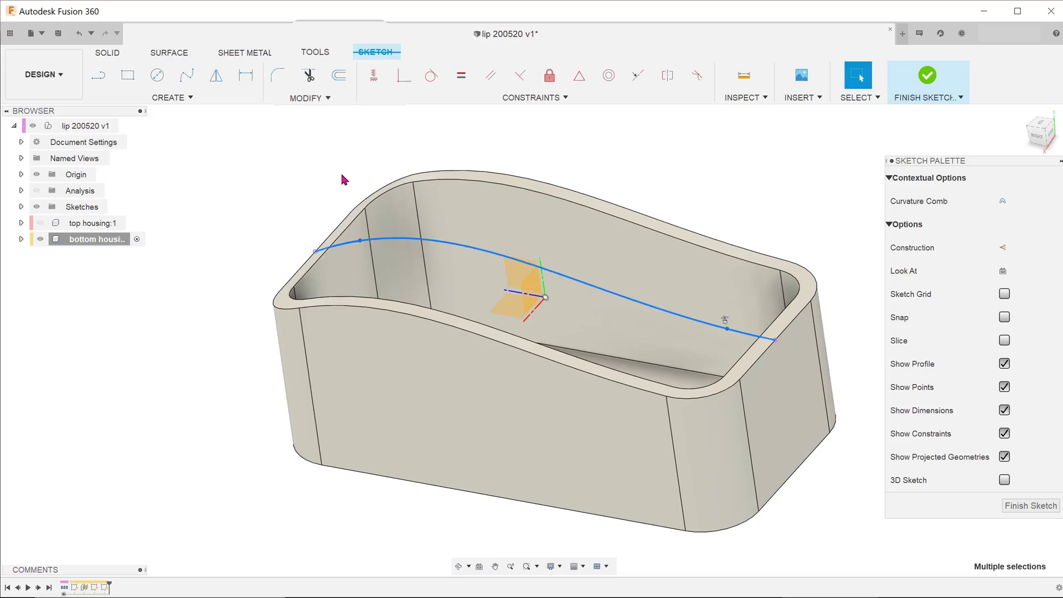
Offset the rim curves about 3 mm inward and finish the sketch
left_click(344, 77)
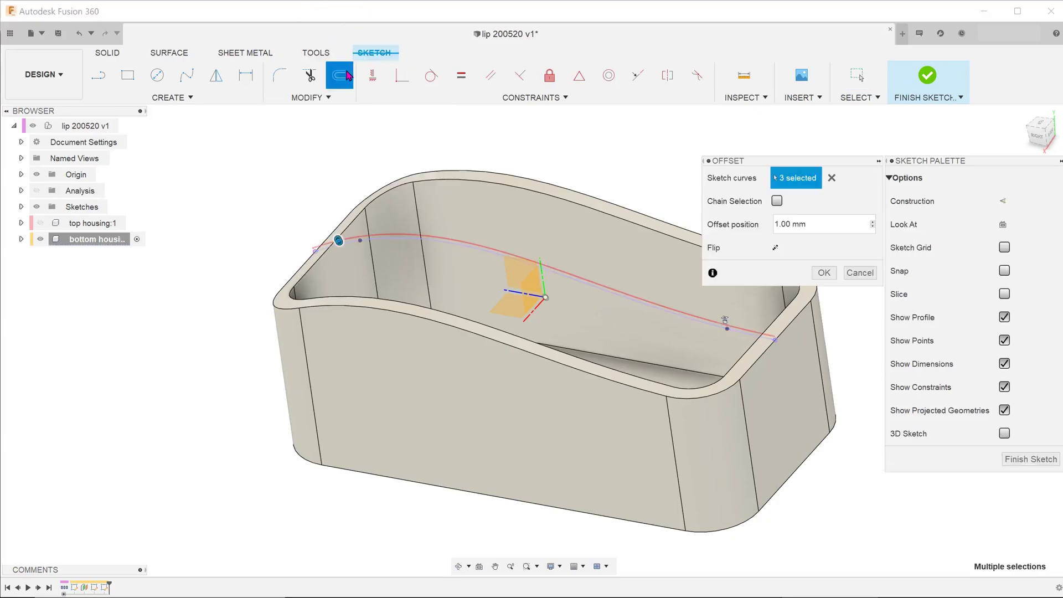
left_click(1031, 145)
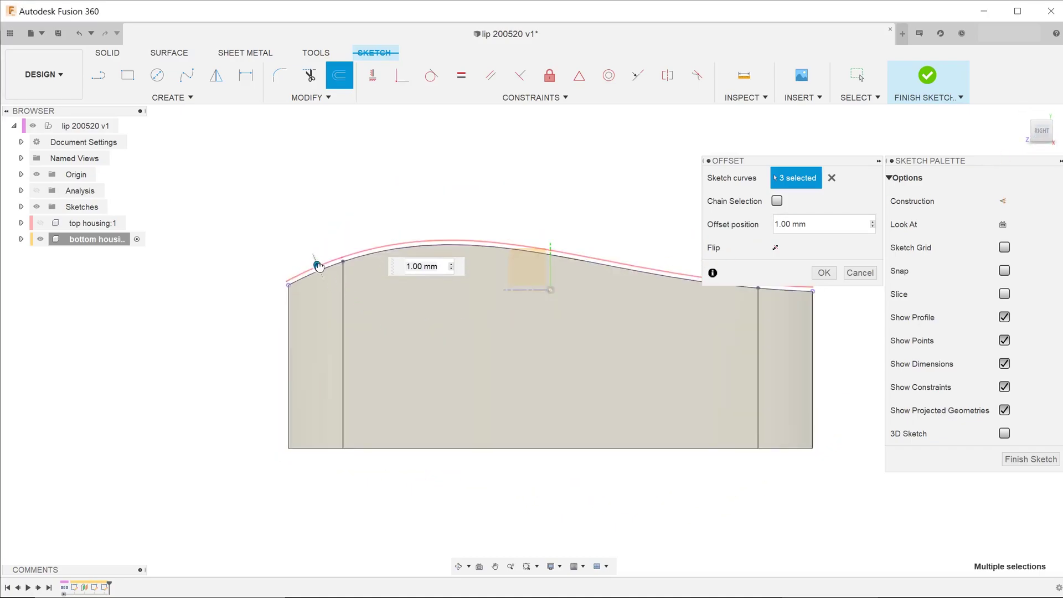
left_click_drag(319, 267, 325, 283)
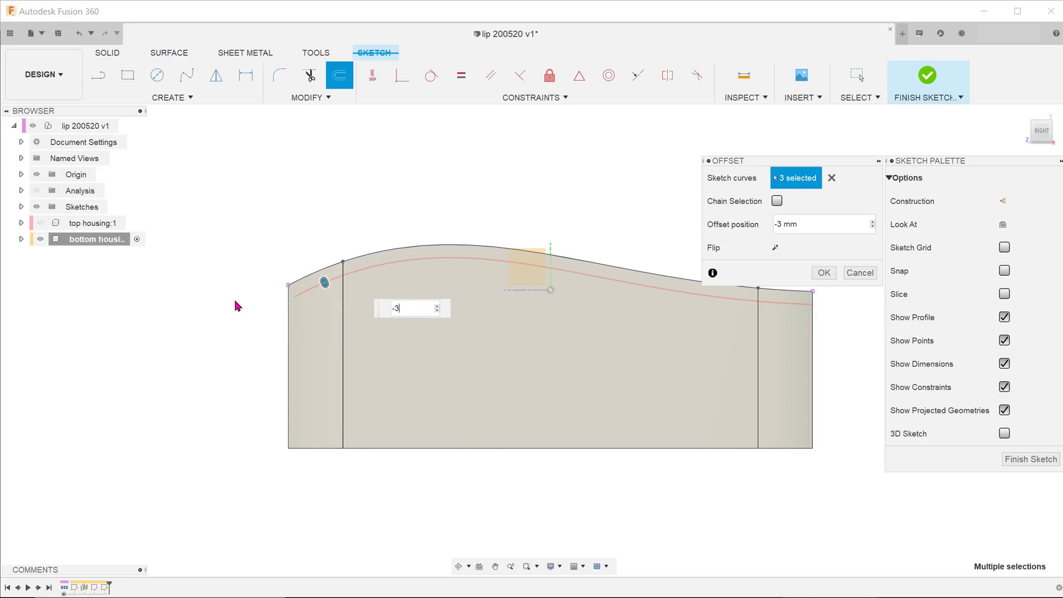
scroll(238, 306, "up", 8)
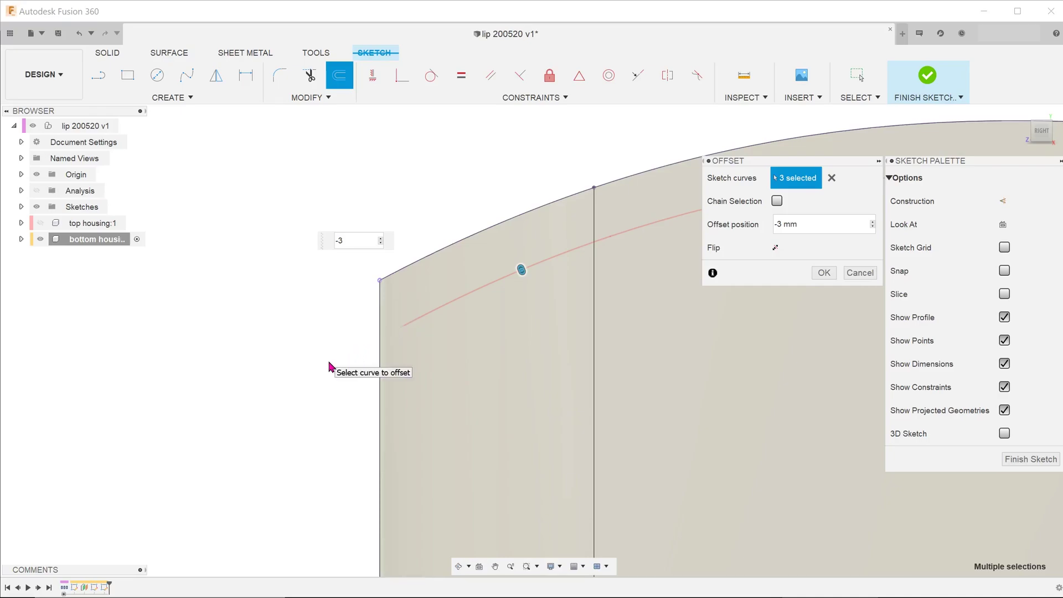
left_click(824, 274)
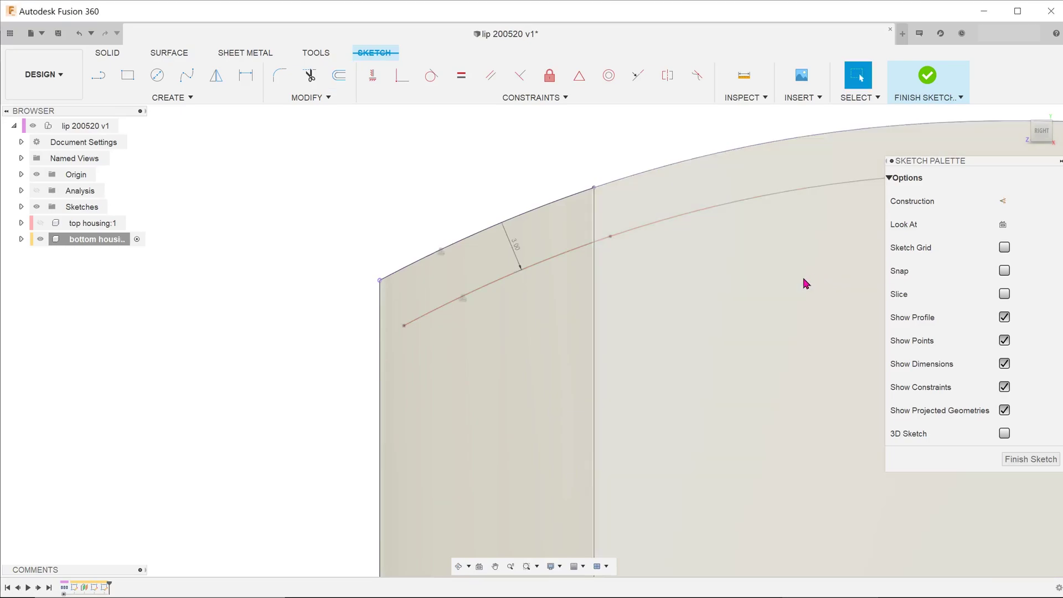
Save the design as lip 200520 v2 and open the Modify dropdown
scroll(803, 222, "down", 2)
left_click(928, 74)
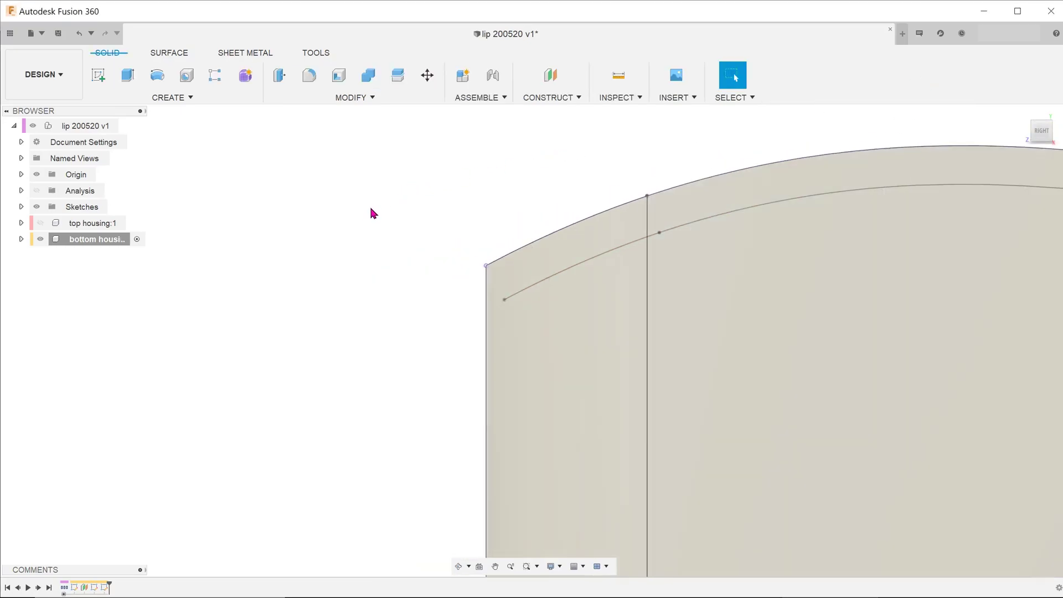
scroll(365, 222, "down", 5)
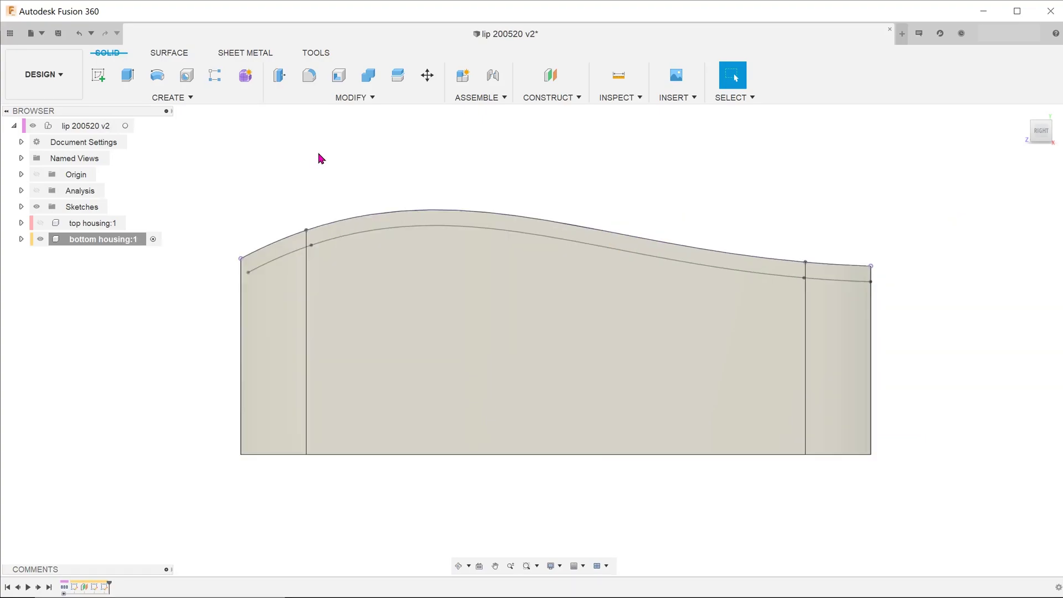
left_click(391, 102)
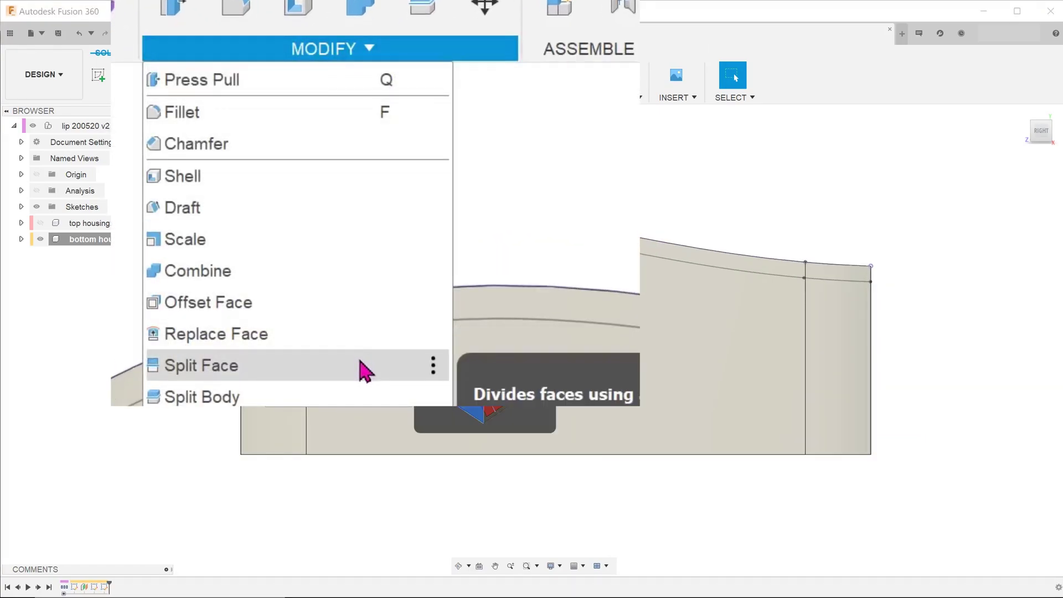
Start Split Face and select the bottom housing's eight outer and upper faces
left_click(366, 370)
middle_click_drag(367, 247, 327, 360, "shift")
left_click(327, 360)
left_click(502, 370)
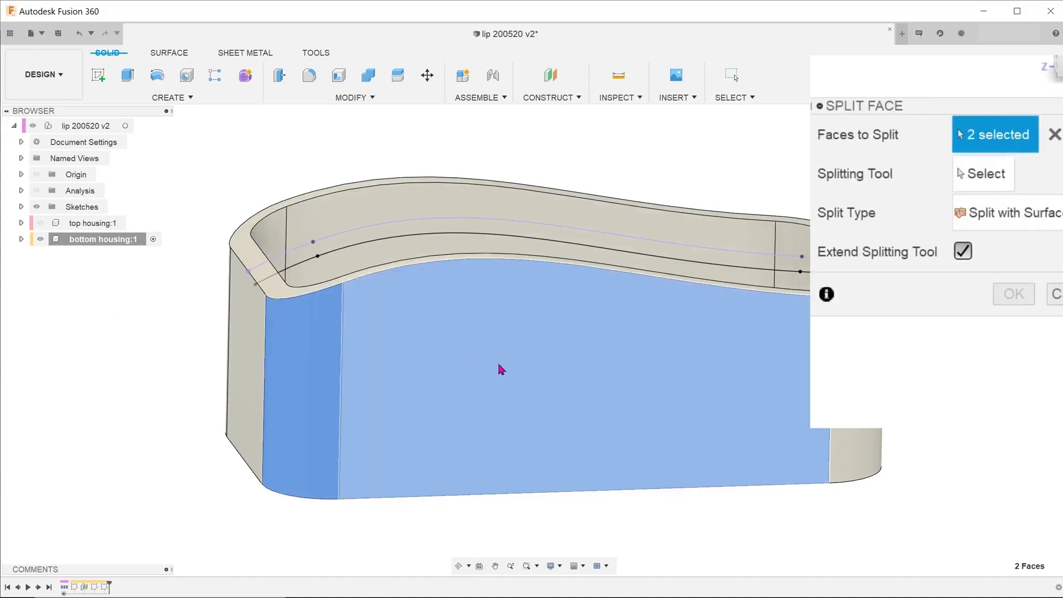
middle_click_drag(502, 370, 638, 299, "shift")
left_click(747, 391)
left_click(669, 322)
left_click(641, 238)
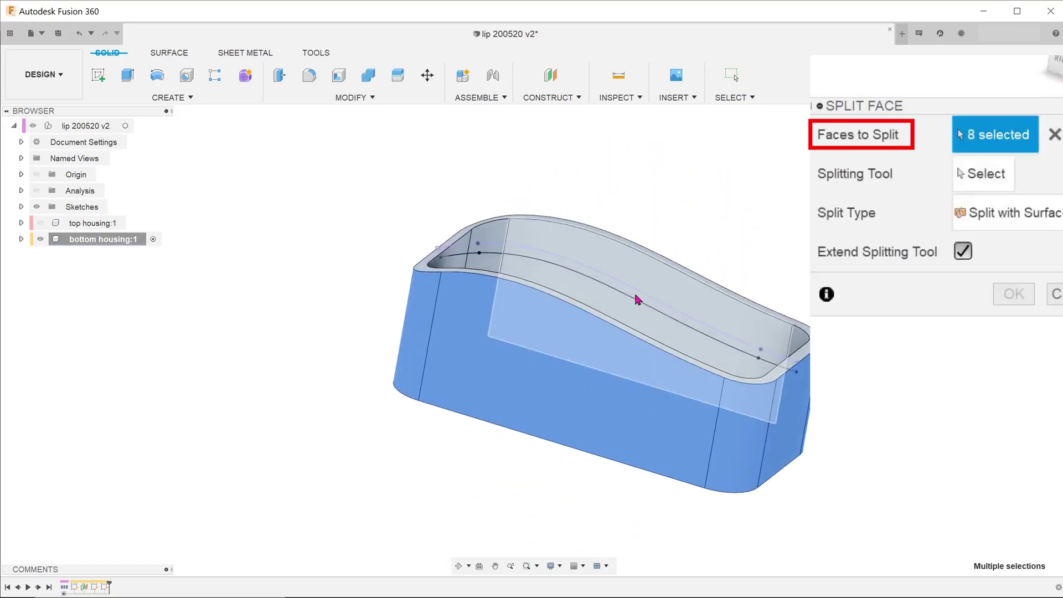
scroll(638, 299, "up", 3)
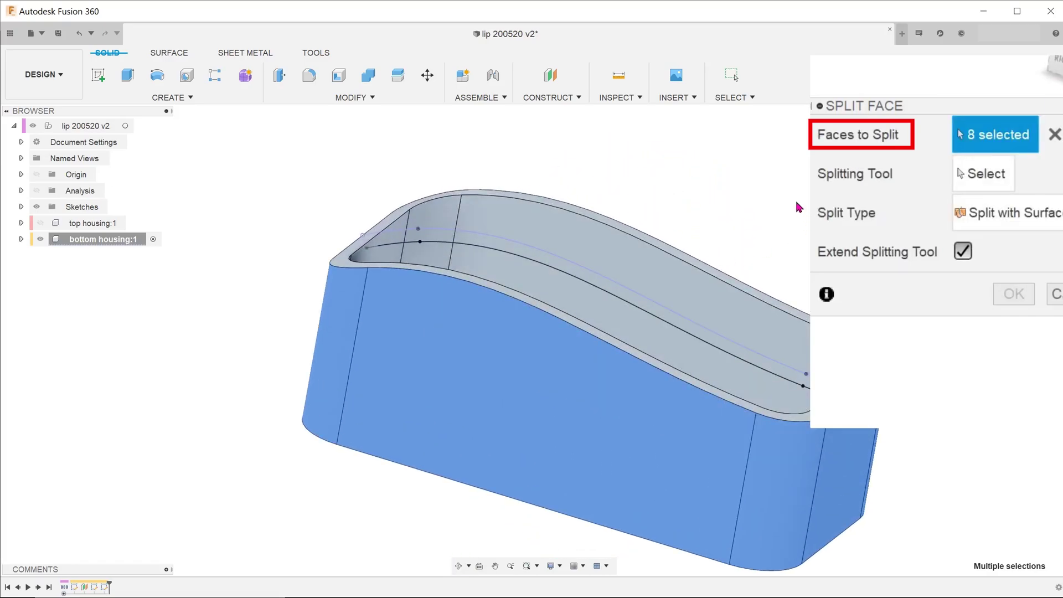
Use the offset sketch curve as the extended splitting tool and apply the split
left_click(982, 176)
left_click(717, 354)
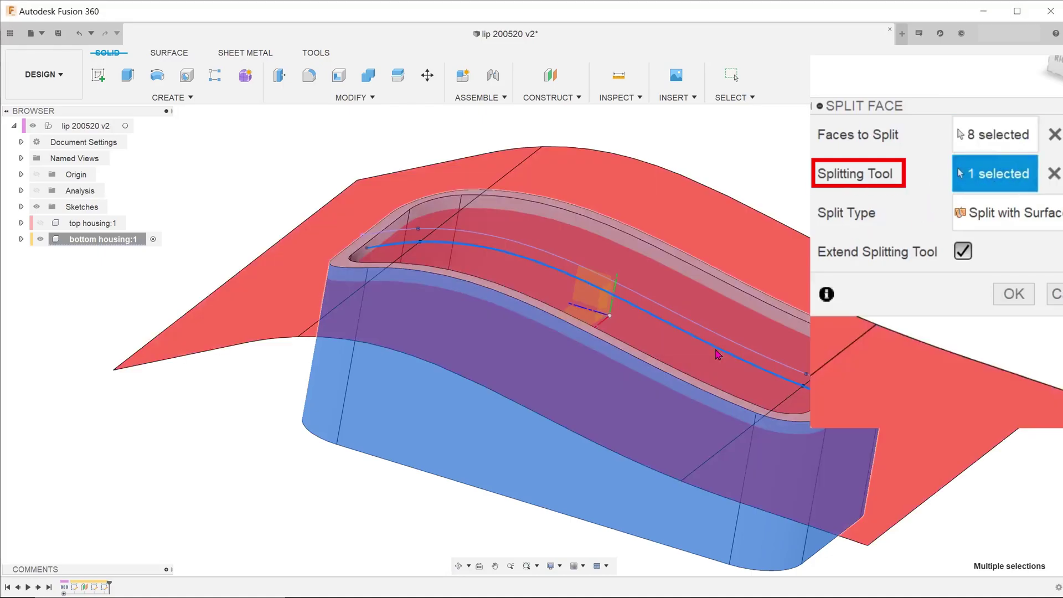
scroll(352, 336, "up", 2)
middle_click_drag(392, 321, 421, 299, "shift")
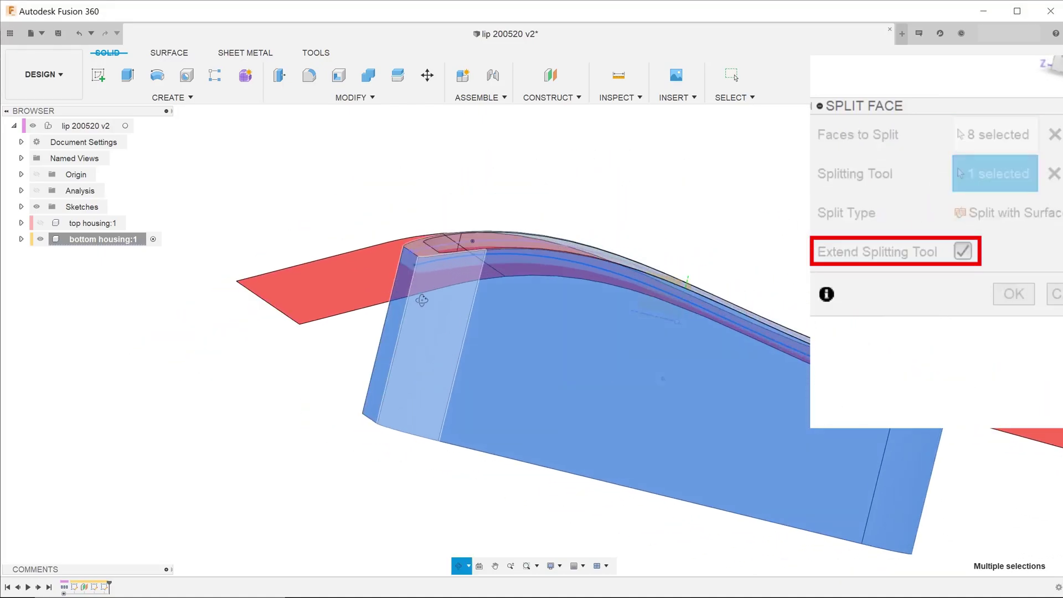
left_click(1054, 88)
scroll(358, 306, "up", 3)
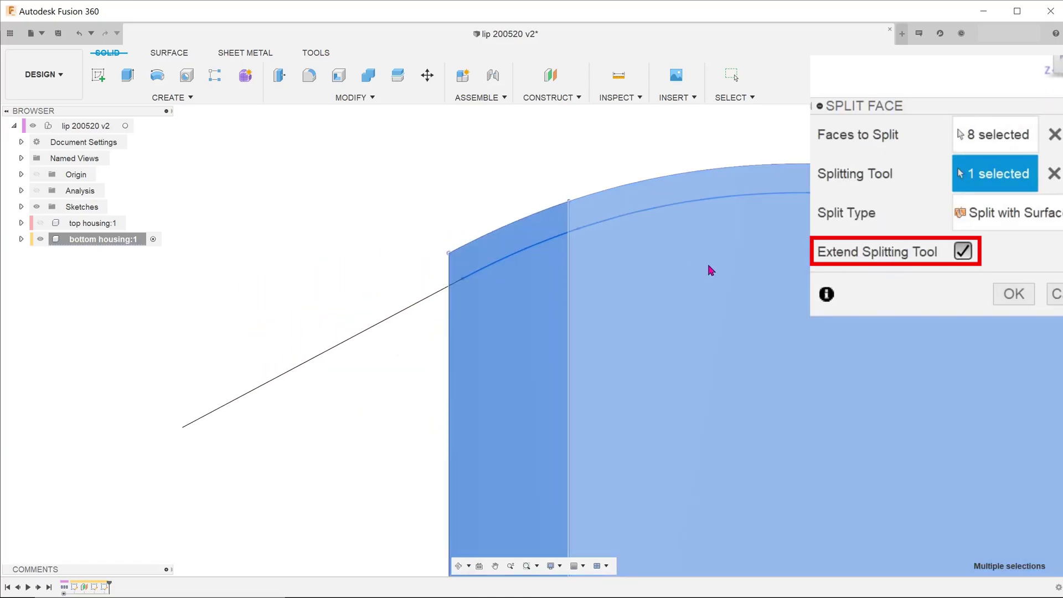
left_click(964, 252)
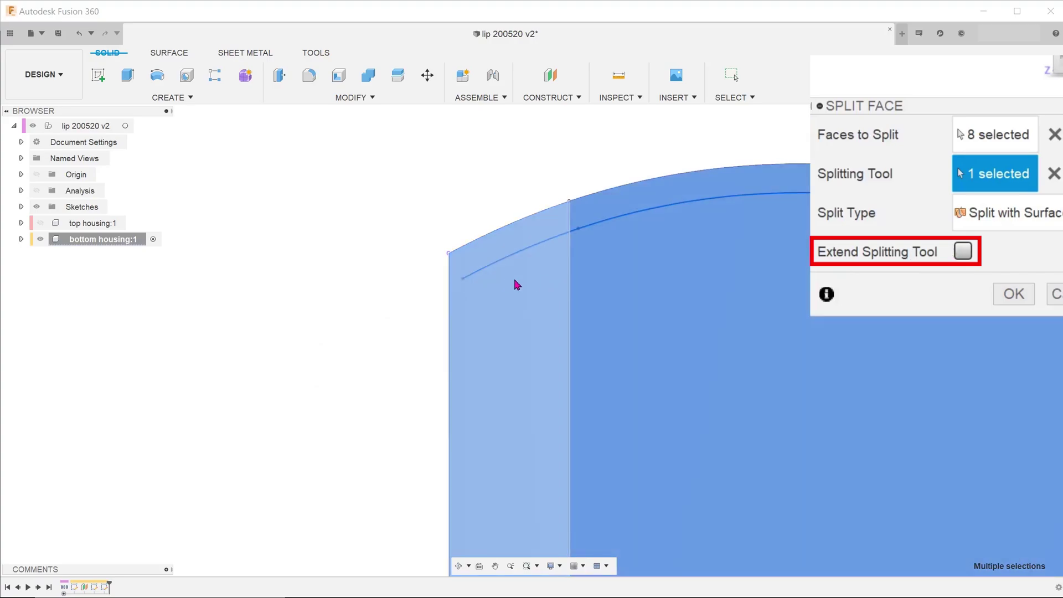
middle_click_drag(515, 284, 480, 292, "shift")
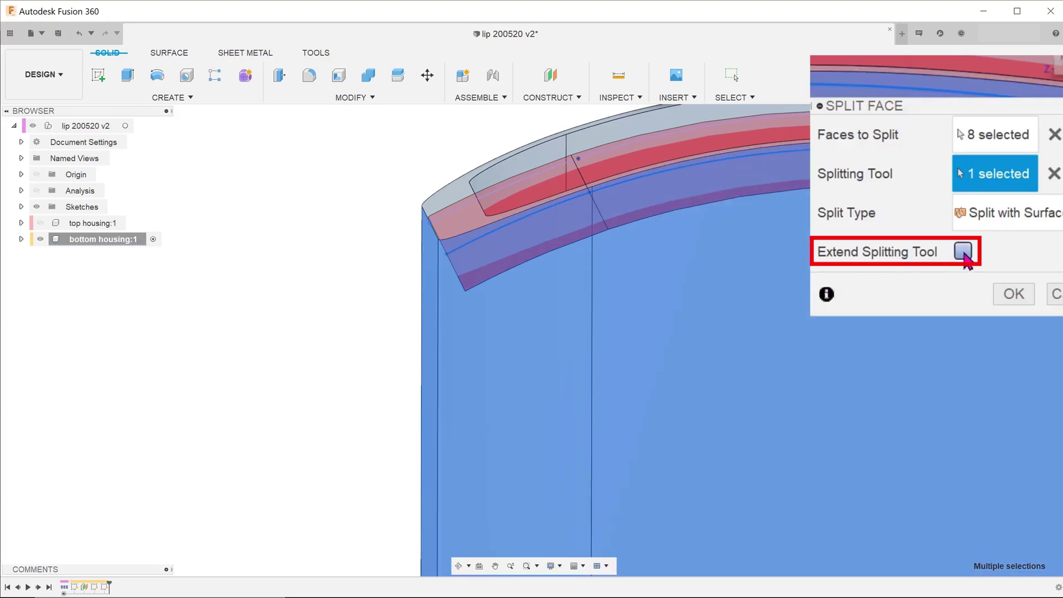
left_click(964, 254)
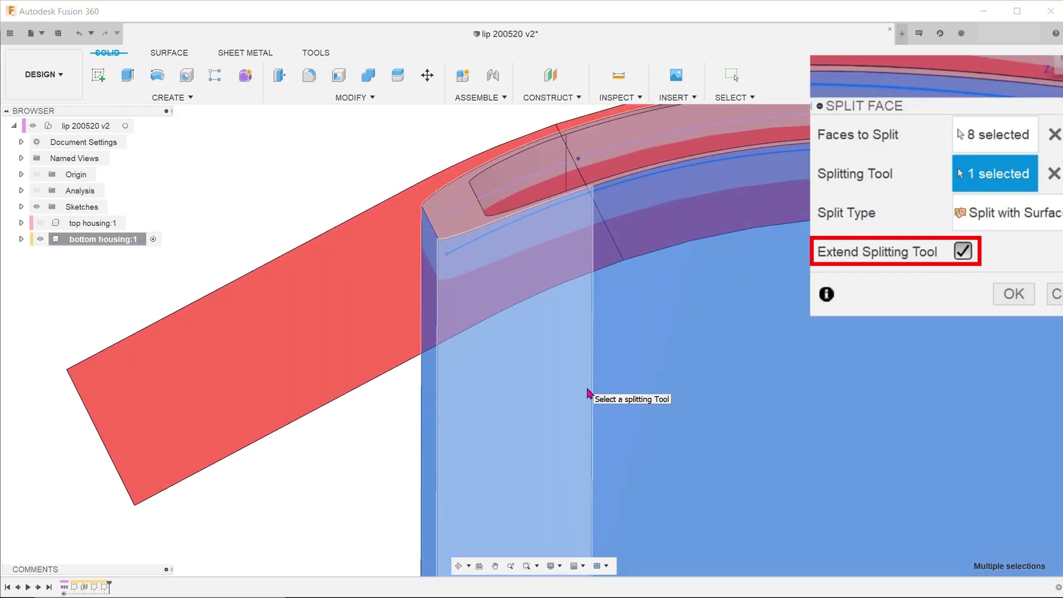
middle_click_drag(522, 393, 541, 365, "shift")
scroll(541, 366, "down", 2)
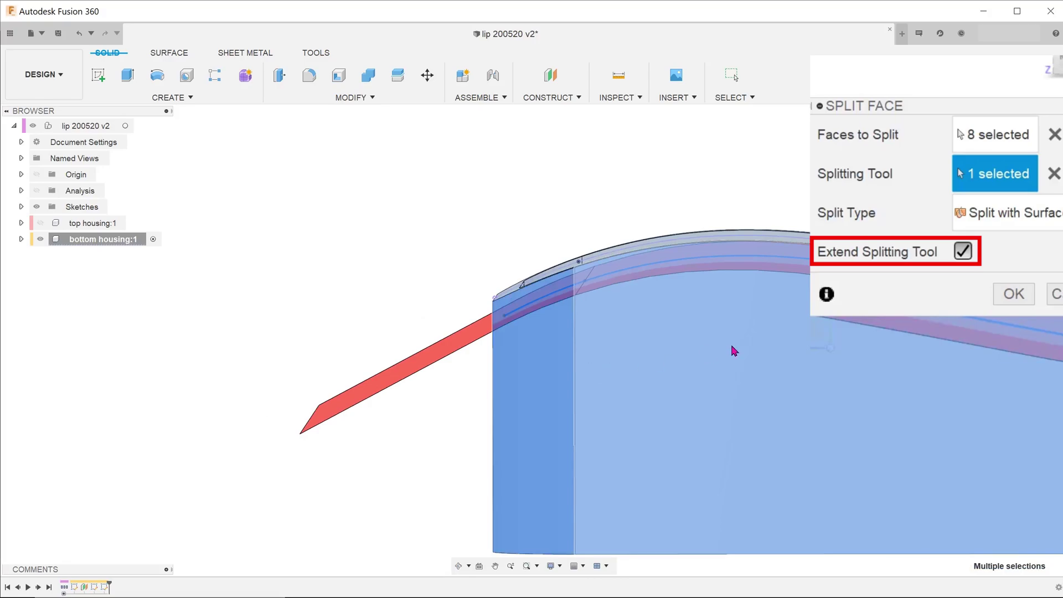
left_click(1012, 295)
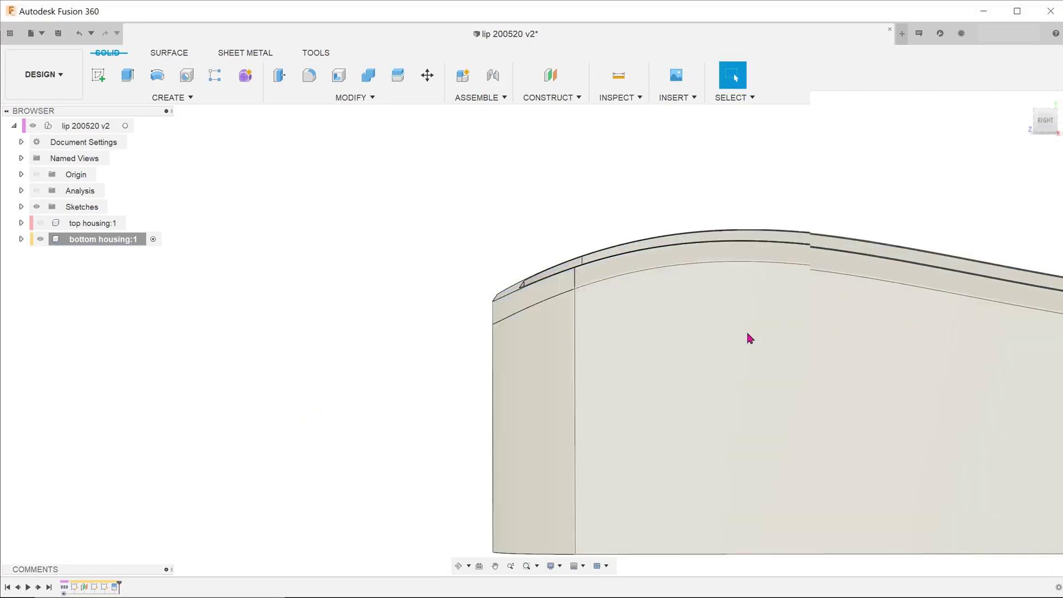
Start Offset Face and select the first five curved split rim faces
scroll(590, 363, "down", 2)
left_click(1023, 113)
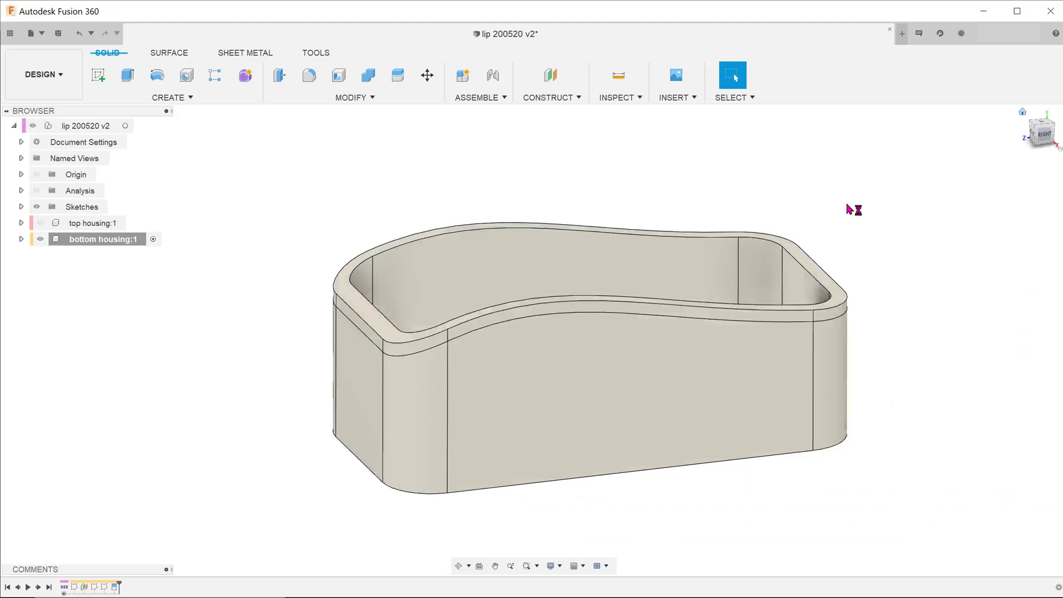
left_click(365, 97)
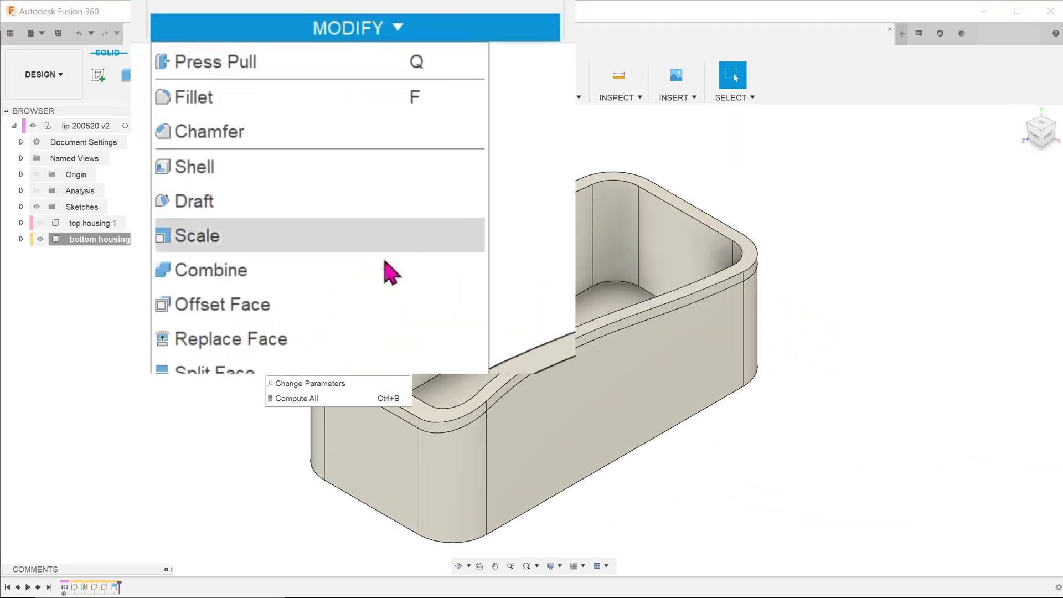
left_click(369, 217)
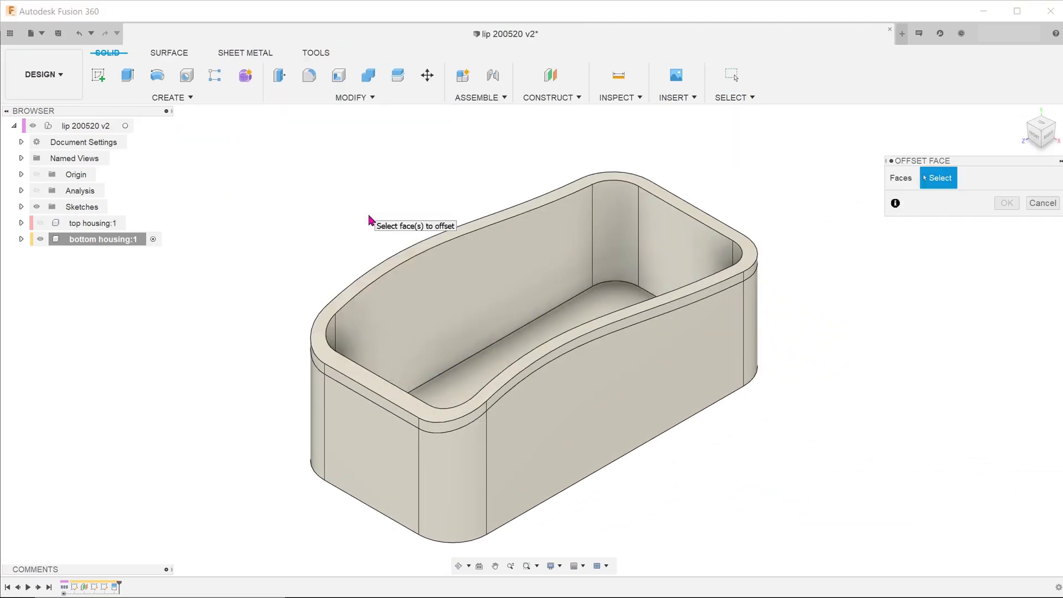
left_click(434, 428)
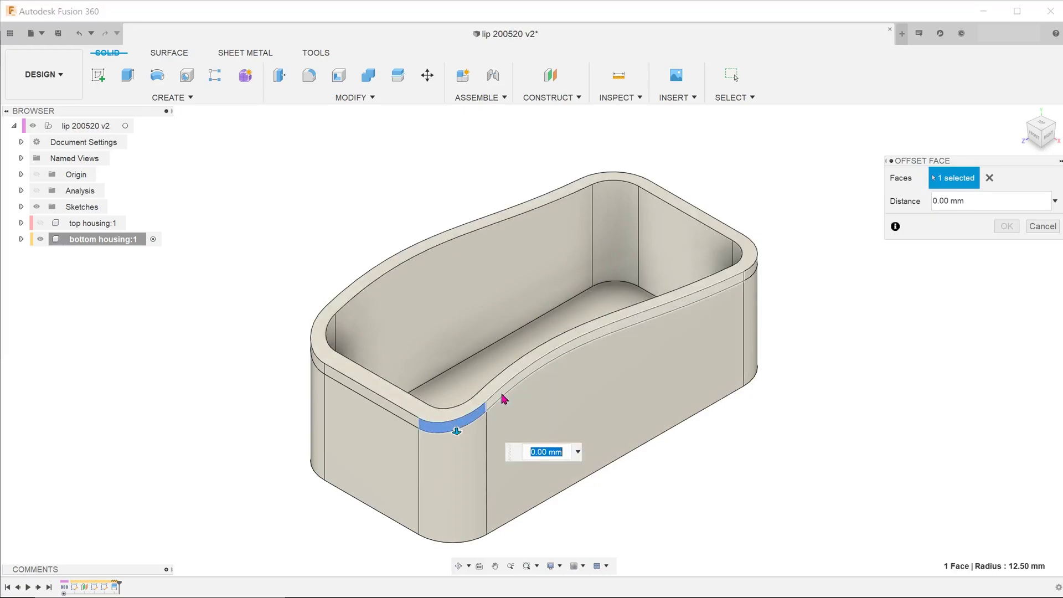
left_click(714, 282)
middle_click_drag(714, 284, 660, 395, "shift")
left_click(750, 422)
left_click(659, 396)
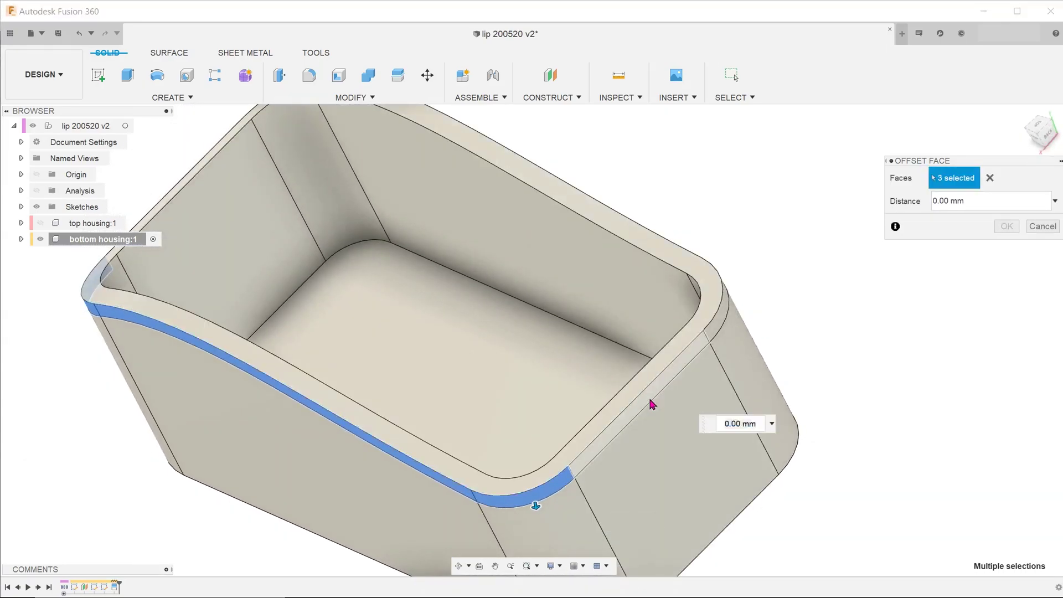
left_click(711, 310)
Add the last three rim faces and apply a -2 mm offset
middle_click_drag(628, 287, 612, 238, "shift")
left_click(515, 364)
left_click(663, 341)
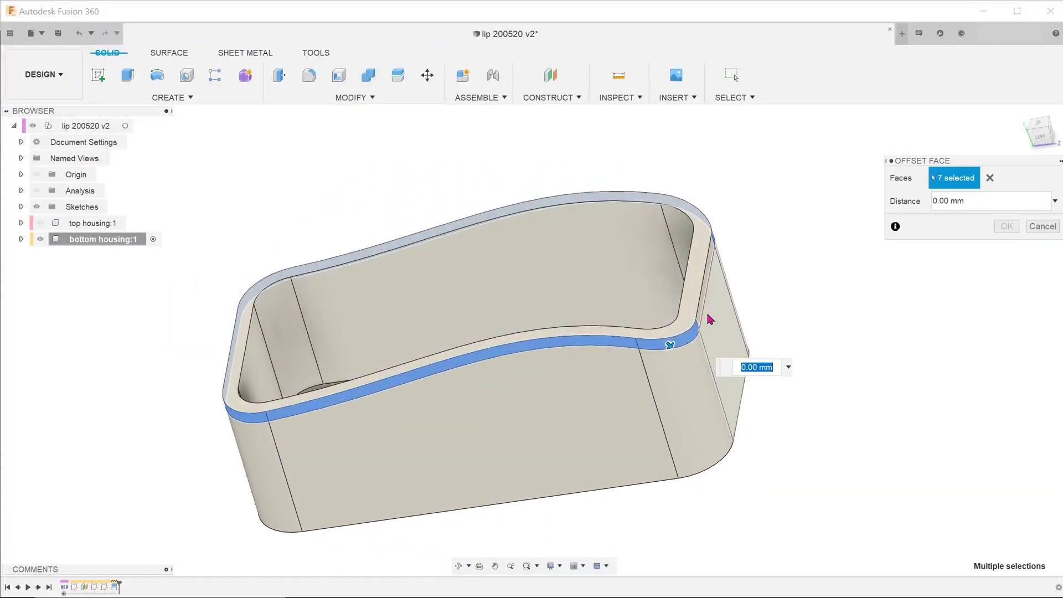
left_click(703, 310)
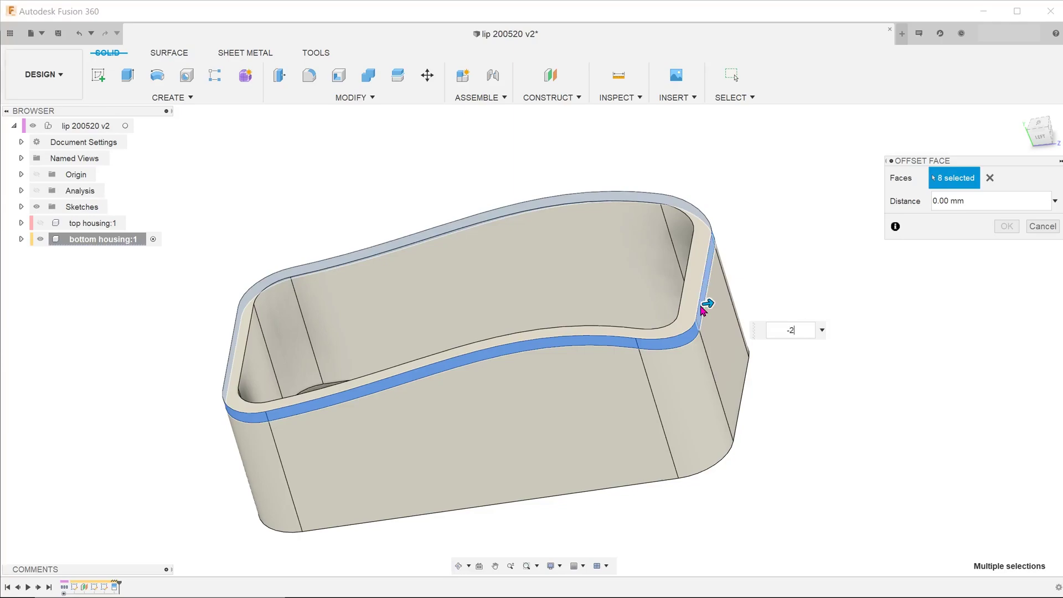
key("Return")
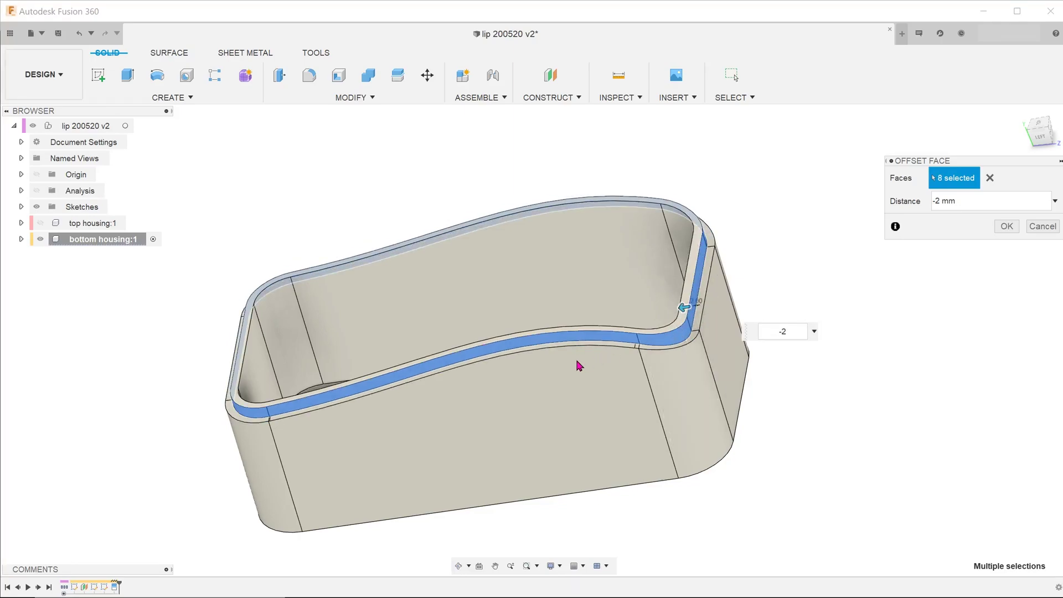
middle_click_drag(482, 364, 730, 292, "shift")
left_click(1002, 228)
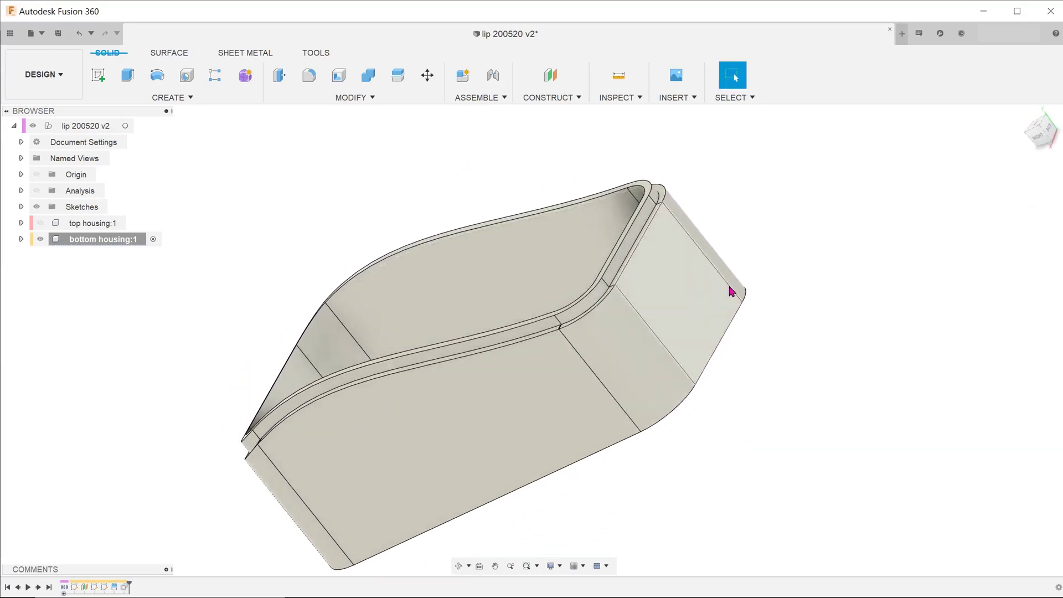
Unhide the top housing and turn on component colour cycling
left_click(1037, 136)
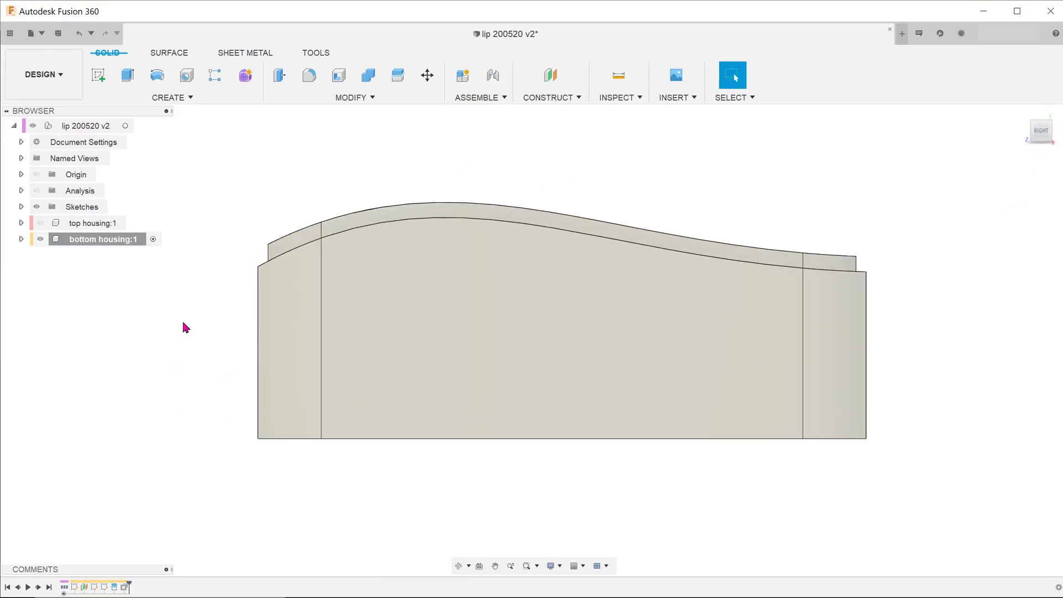
middle_click_drag(185, 327, 549, 285, "shift")
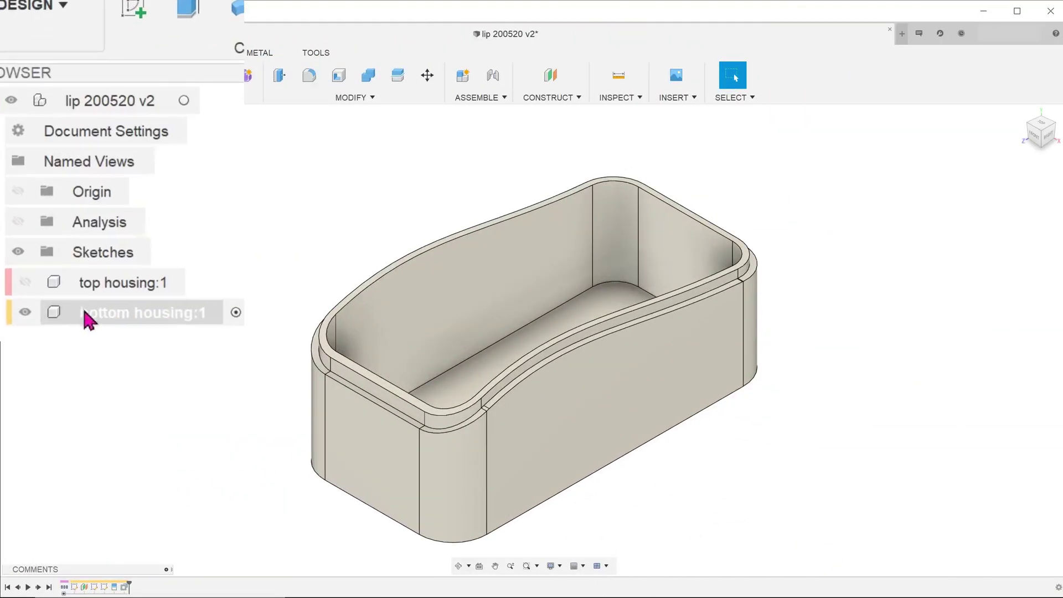
left_click(34, 223)
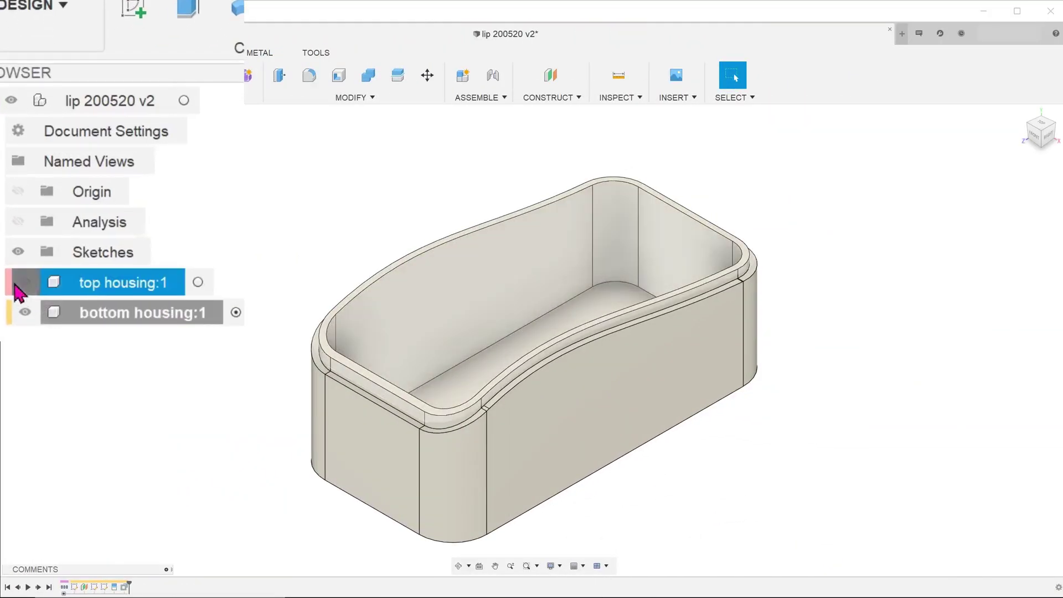
left_click(40, 223)
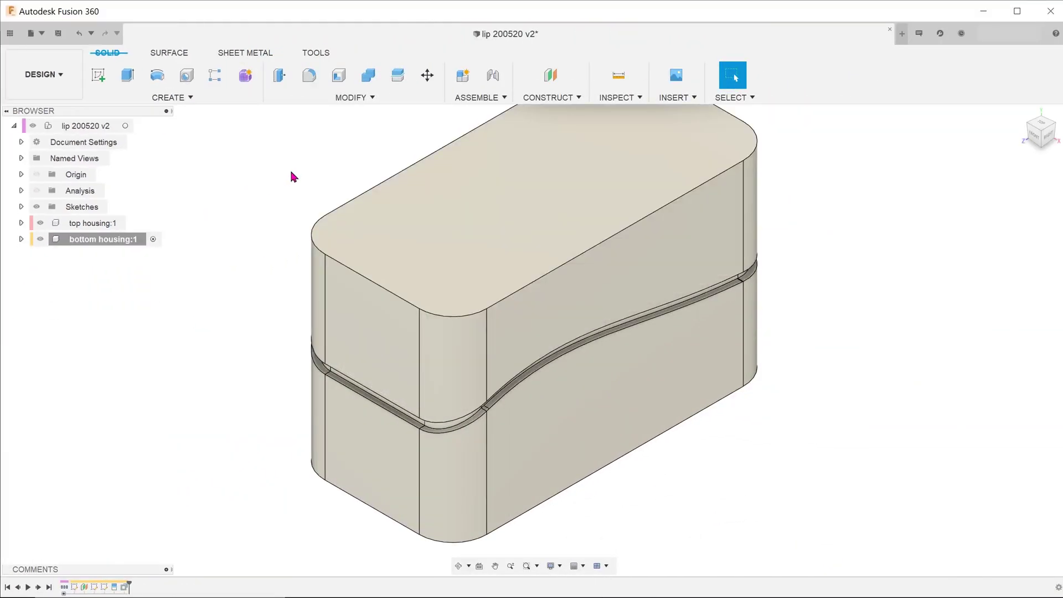
left_click(612, 99)
left_click(606, 264)
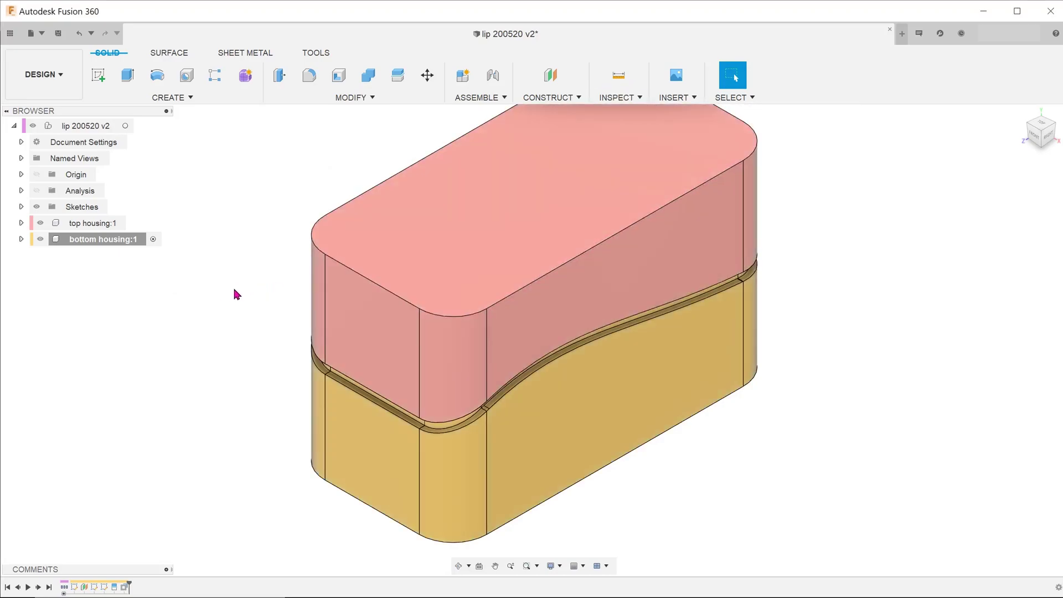
Show the section analysis to inspect the lip joint, then hide it again
left_click(37, 191)
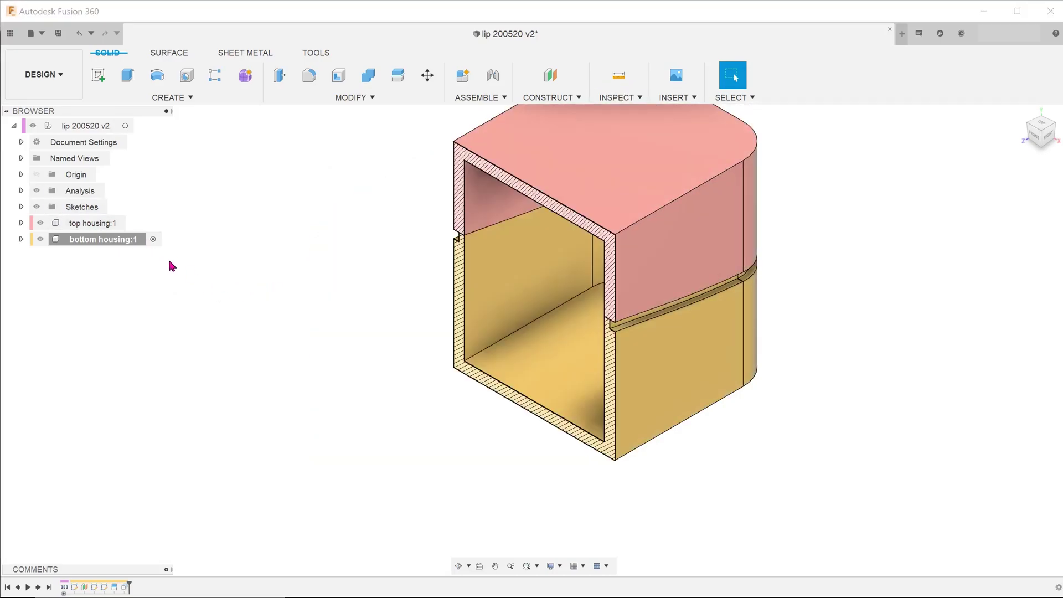
scroll(570, 257, "up", 3)
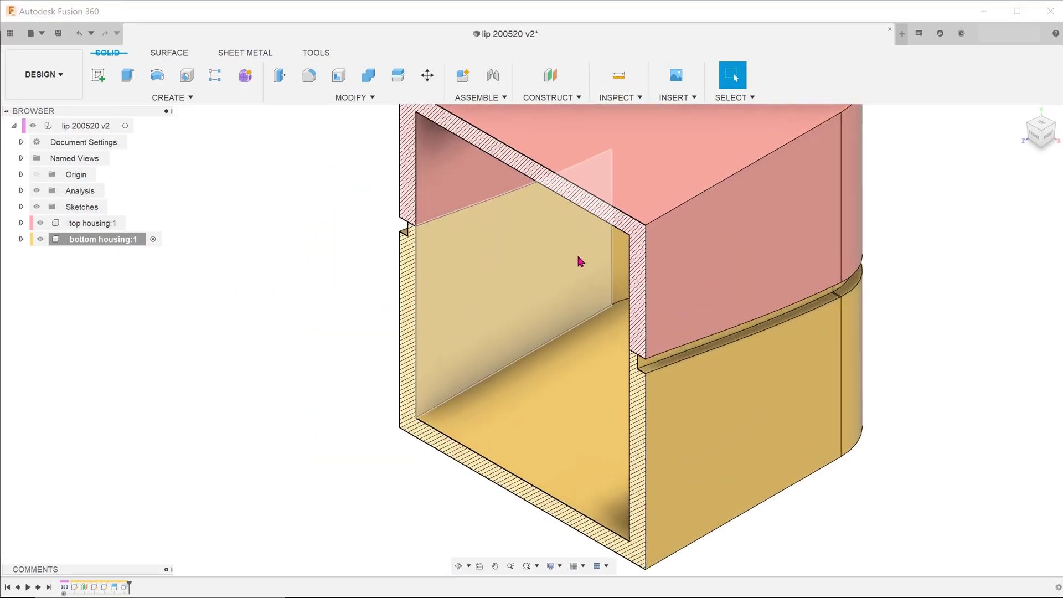
left_click(1034, 137)
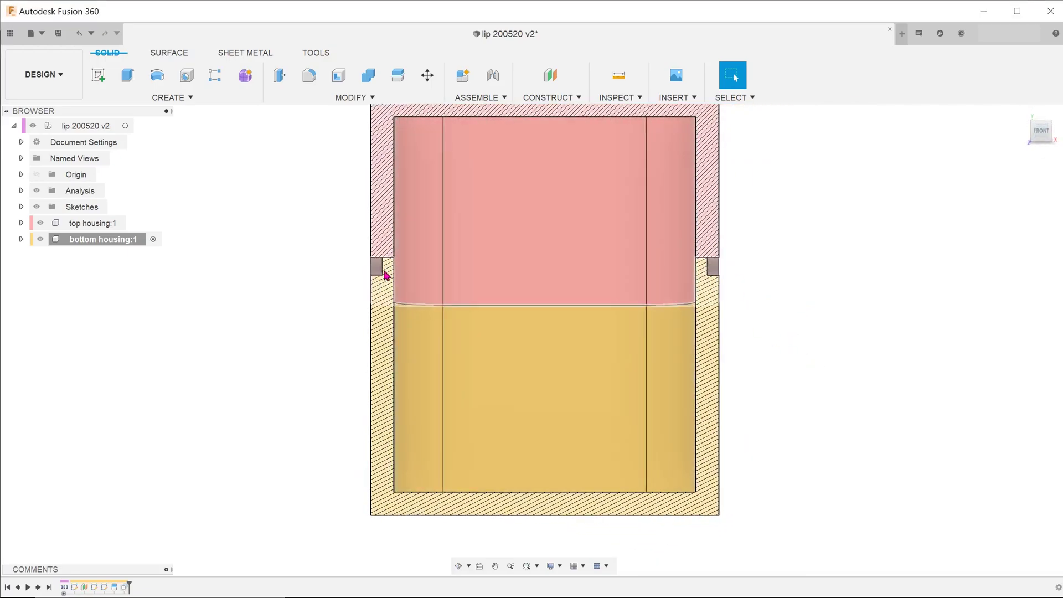
scroll(665, 271, "up", 3)
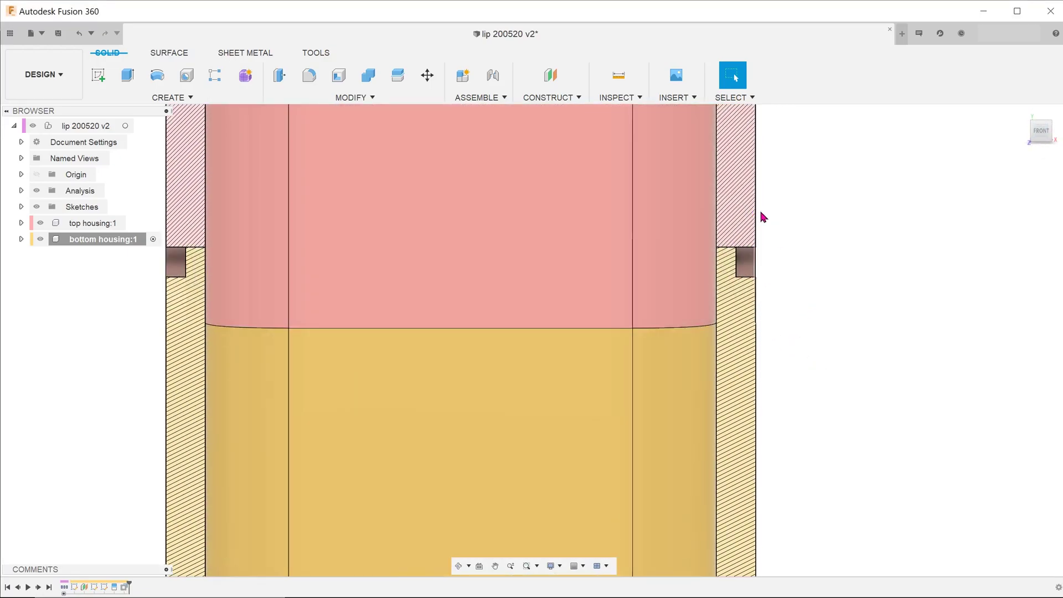
scroll(754, 230, "up", 2)
scroll(754, 230, "up", 2)
middle_click_drag(753, 232, 559, 387, "shift")
scroll(530, 392, "down", 4)
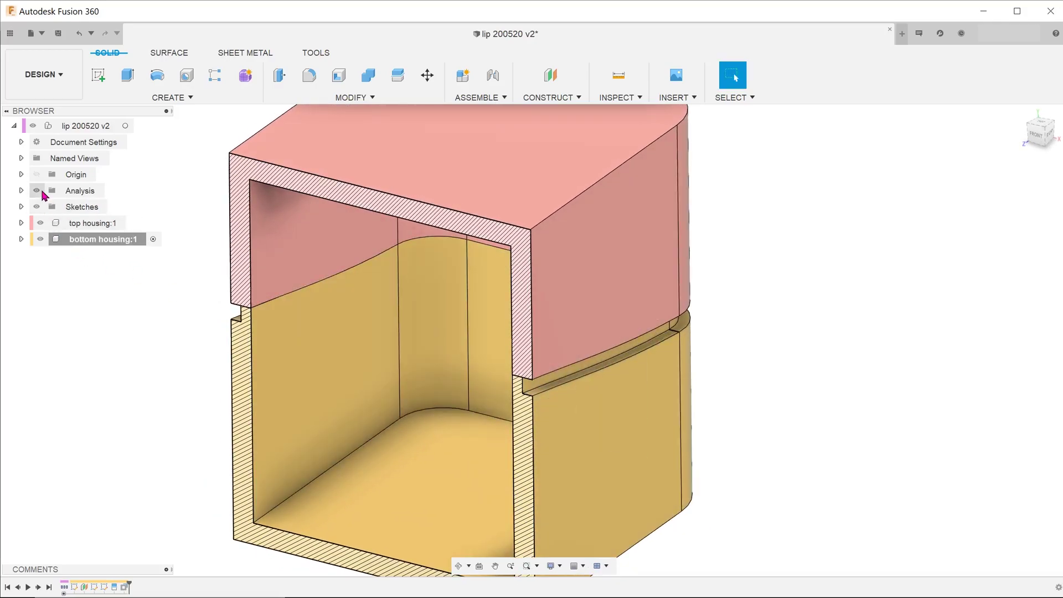
left_click(37, 190)
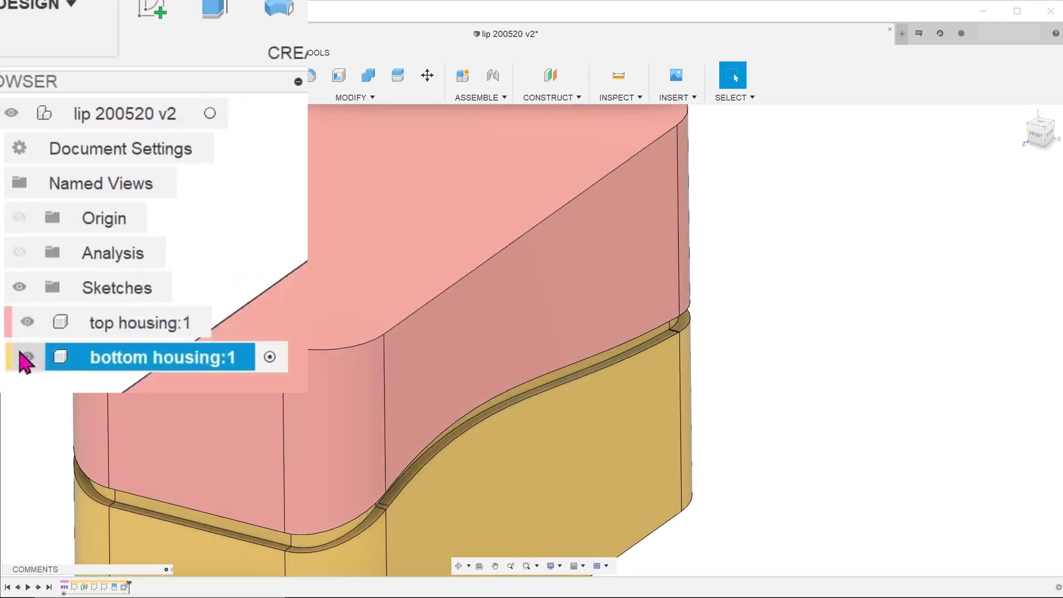
Hide the bottom housing, activate the top housing, and return to the home view
left_click(26, 357)
scroll(213, 334, "down", 2)
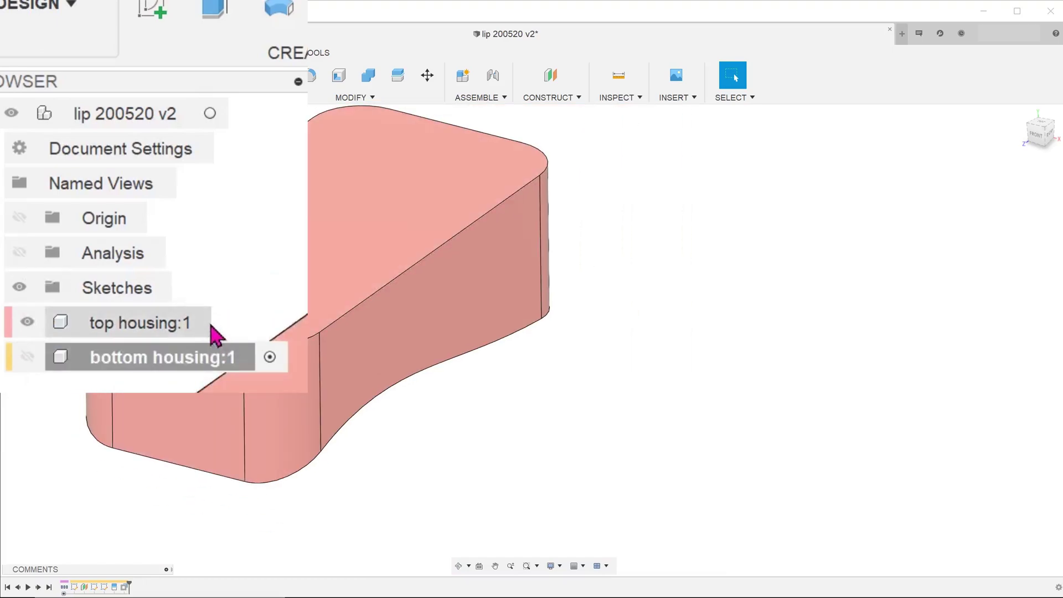
left_click(221, 325)
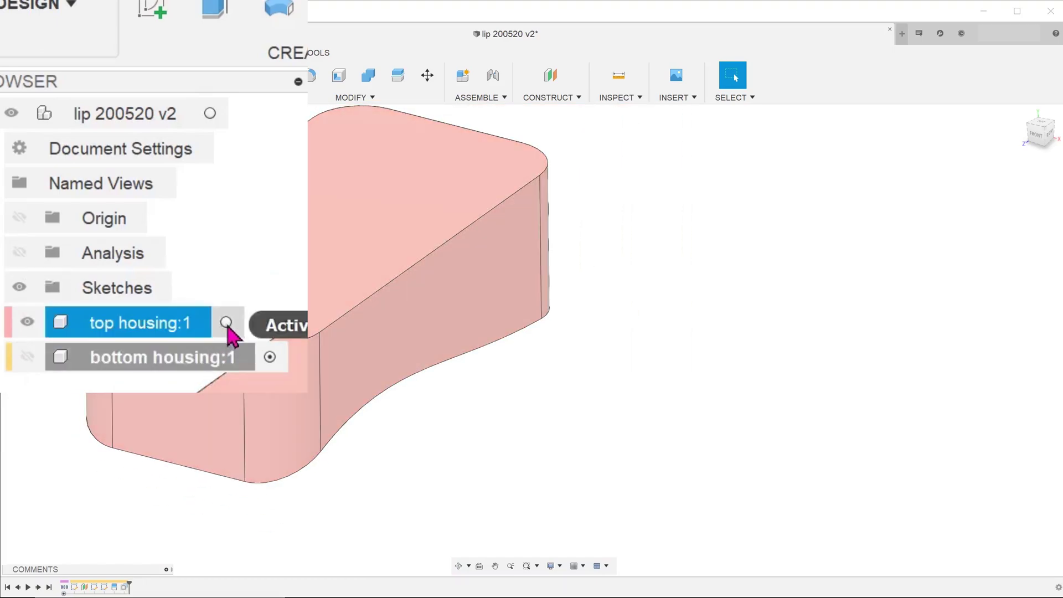
left_click(226, 323)
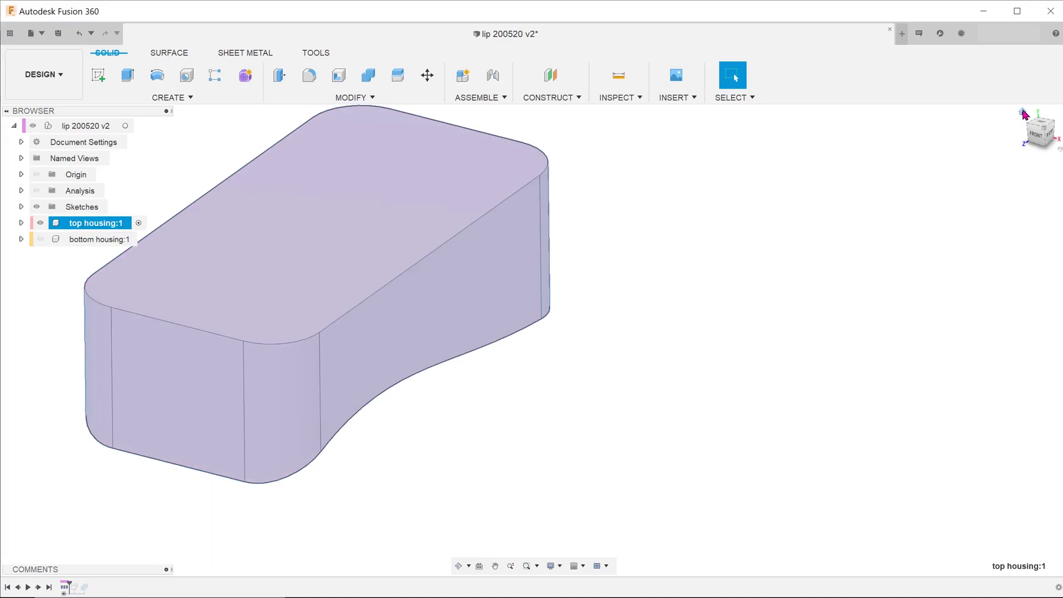
left_click(1023, 113)
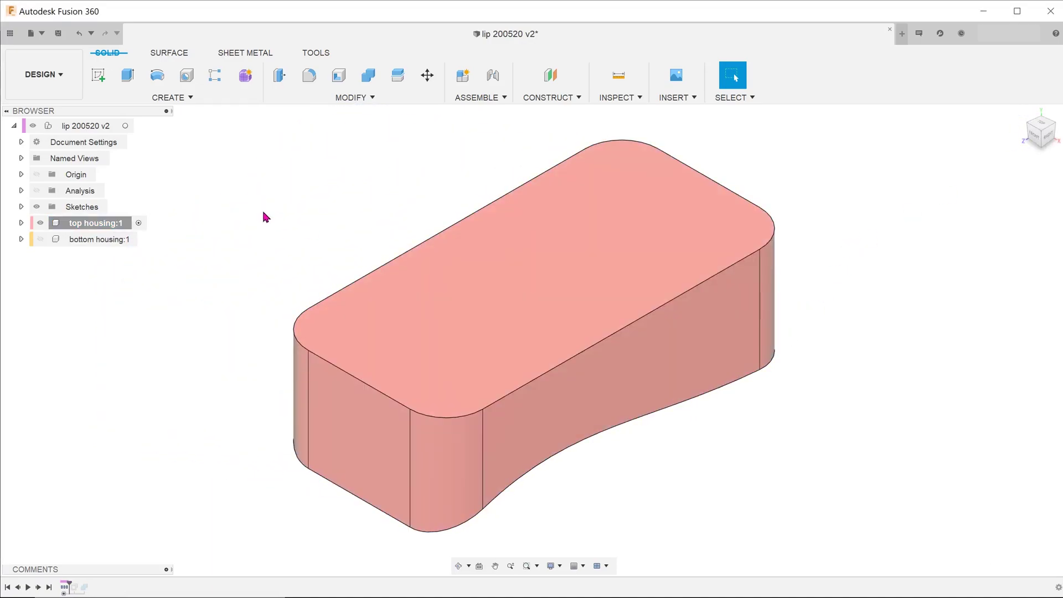
Press Pull the top housing's bottom rim face to a 5.00 mm offset
left_click(363, 97)
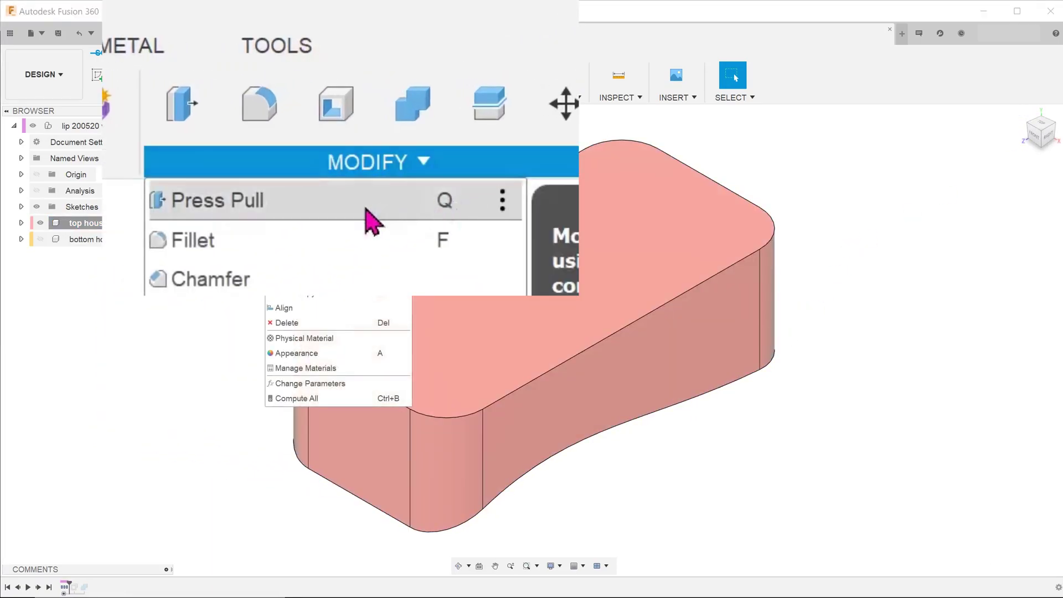
left_click(349, 114)
middle_click_drag(633, 427, 609, 325, "shift")
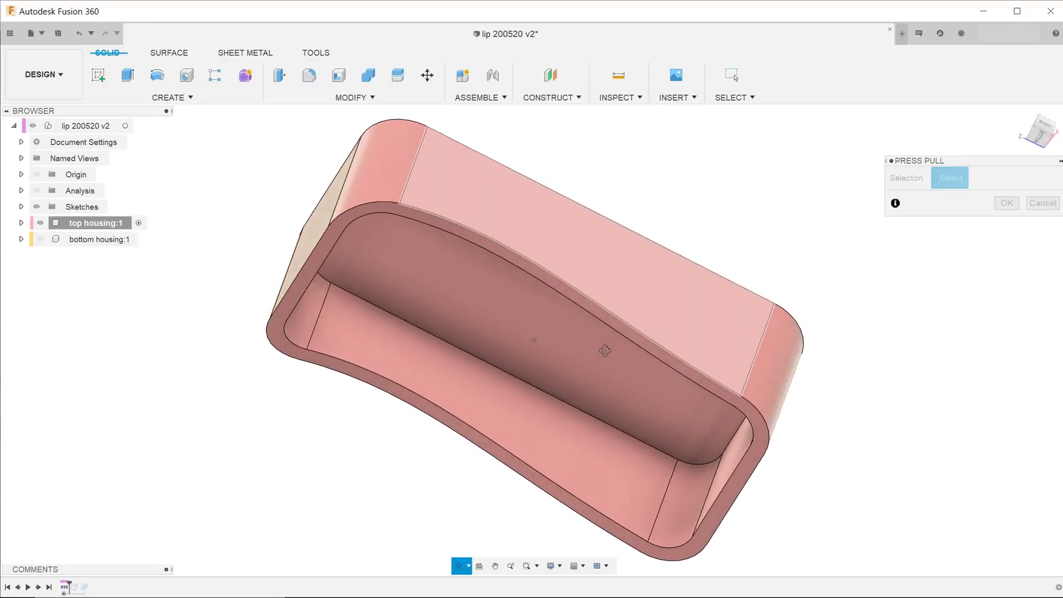
left_click(614, 291)
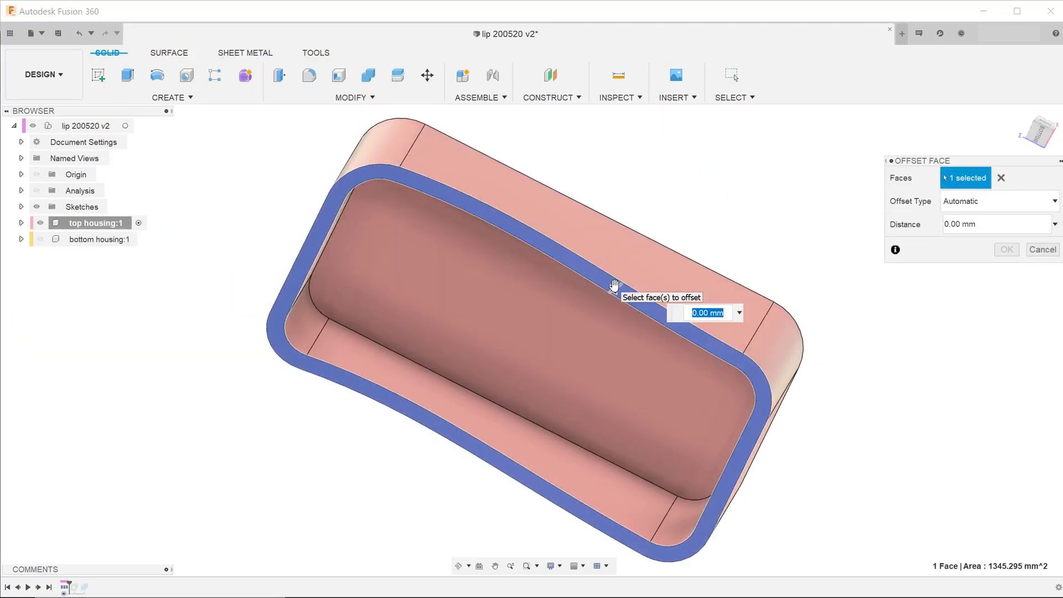
middle_click_drag(613, 289, 610, 420, "shift")
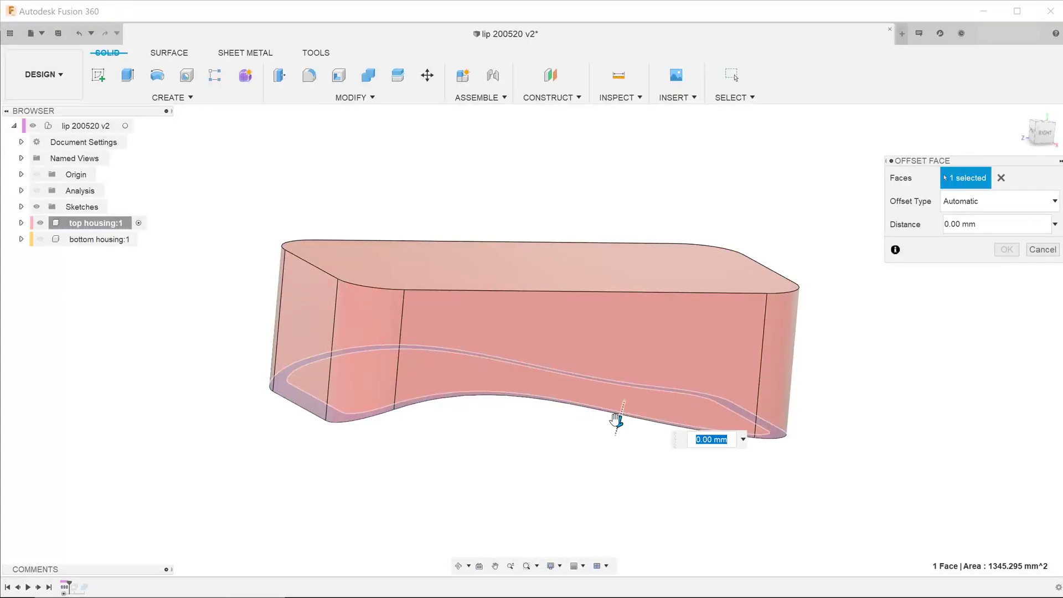
left_click_drag(614, 420, 613, 440)
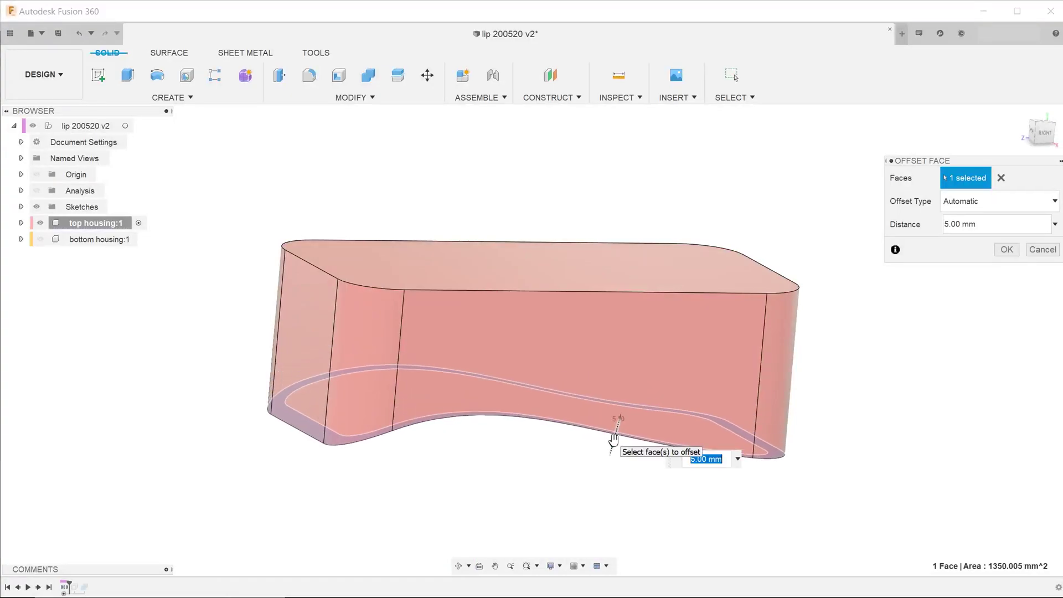
Apply the rim face offset, then show the bottom housing and the section cut through both housings
left_click(1006, 250)
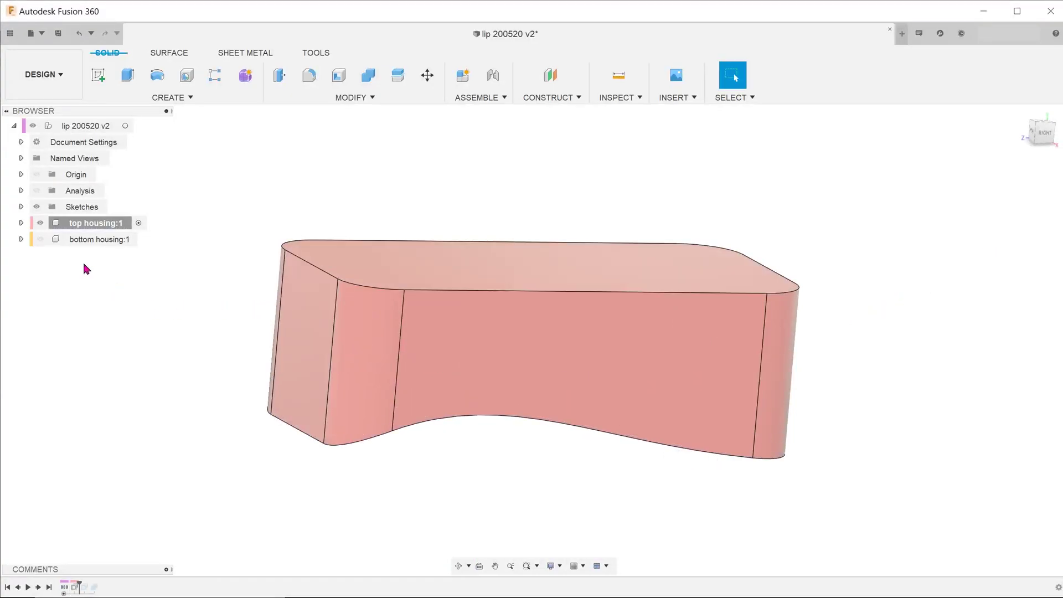
left_click(41, 239)
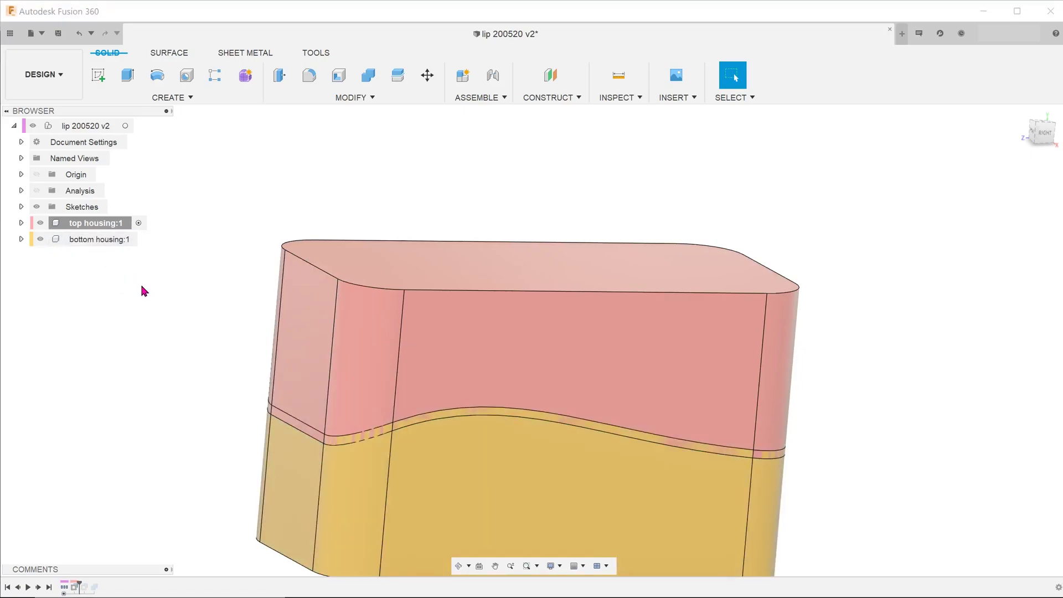
left_click(35, 191)
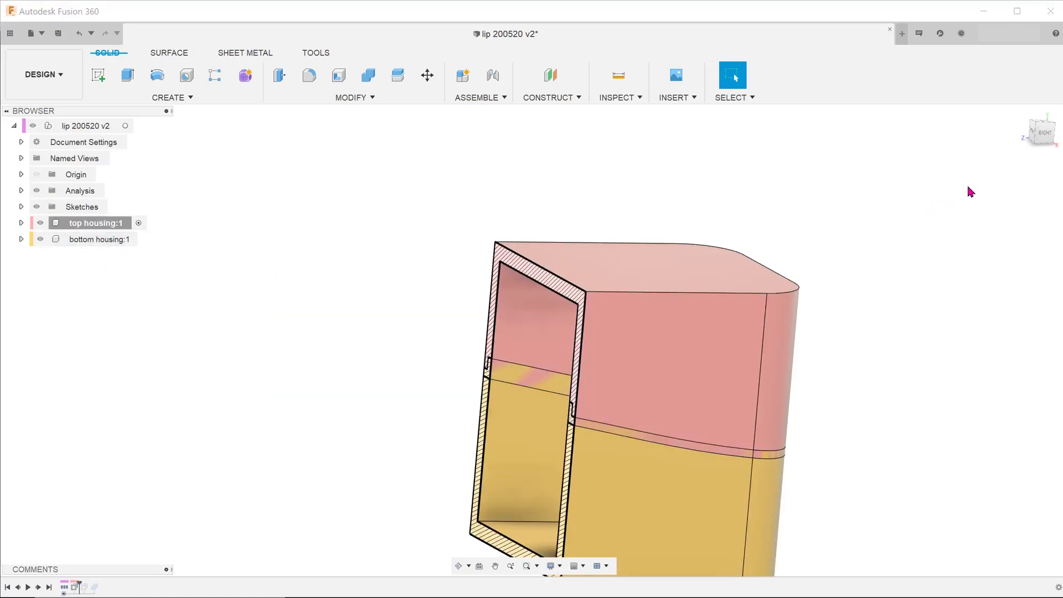
Inspect the lip step in front and angled section views, then return Home with the section off
left_click_drag(1030, 132, 1036, 151)
left_click(1034, 135)
scroll(612, 439, "up", 5)
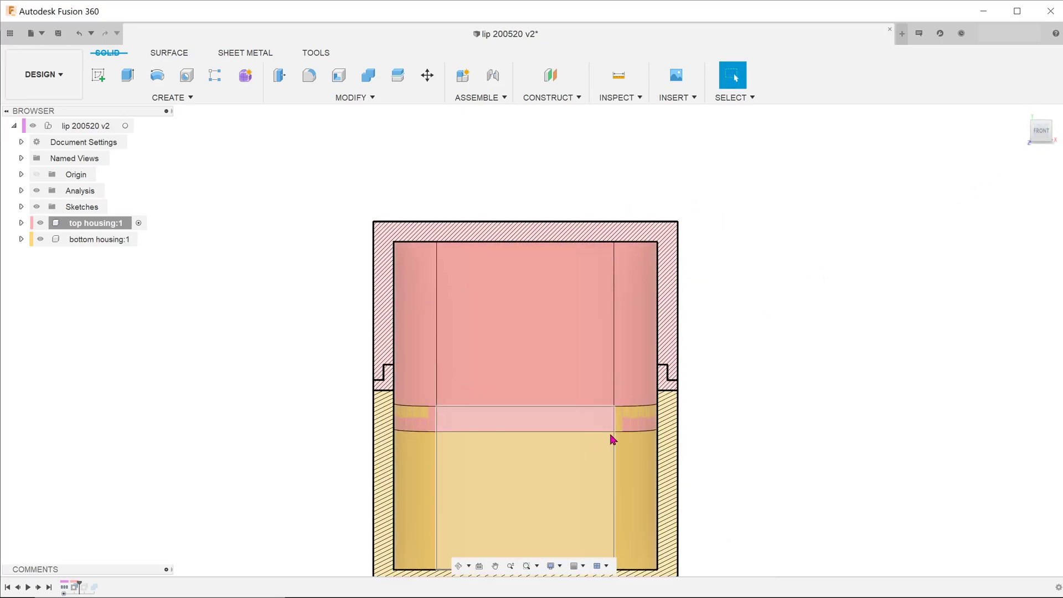
scroll(650, 299, "up", 2)
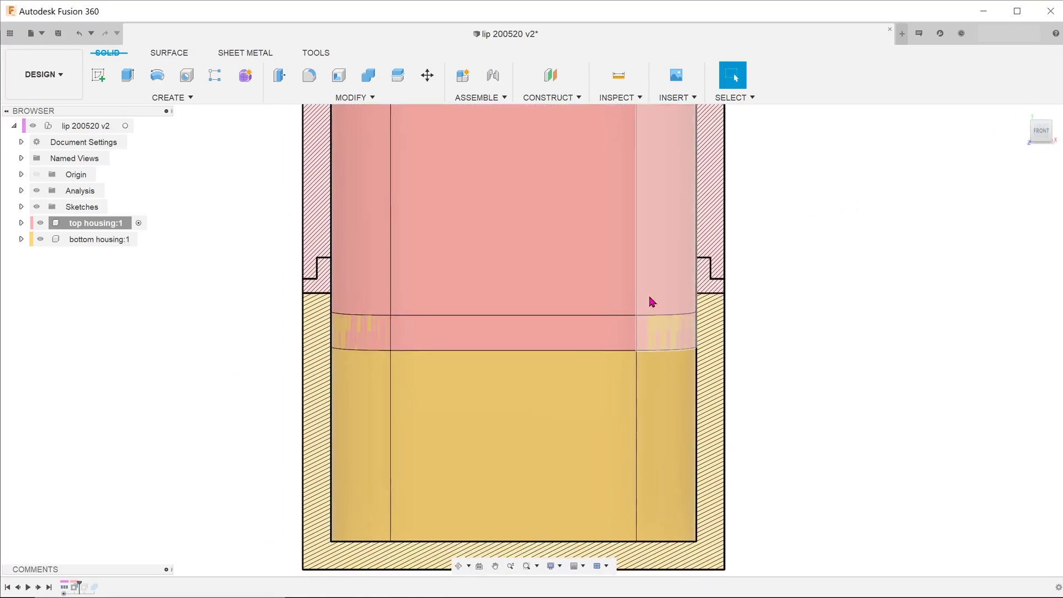
scroll(724, 288, "up", 2)
middle_click_drag(726, 287, 699, 304, "shift")
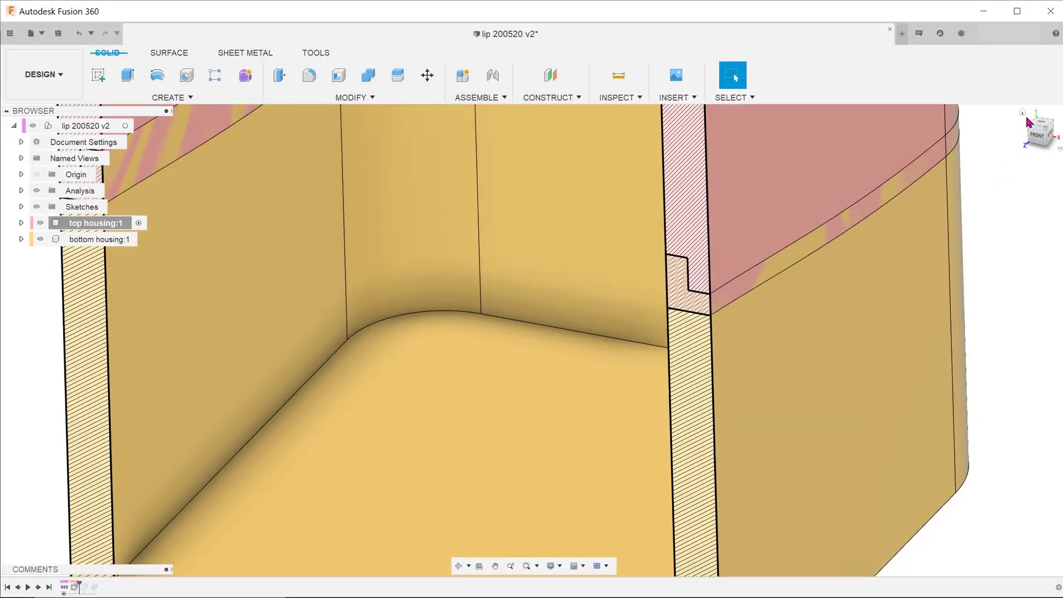
left_click(1025, 119)
left_click(37, 191)
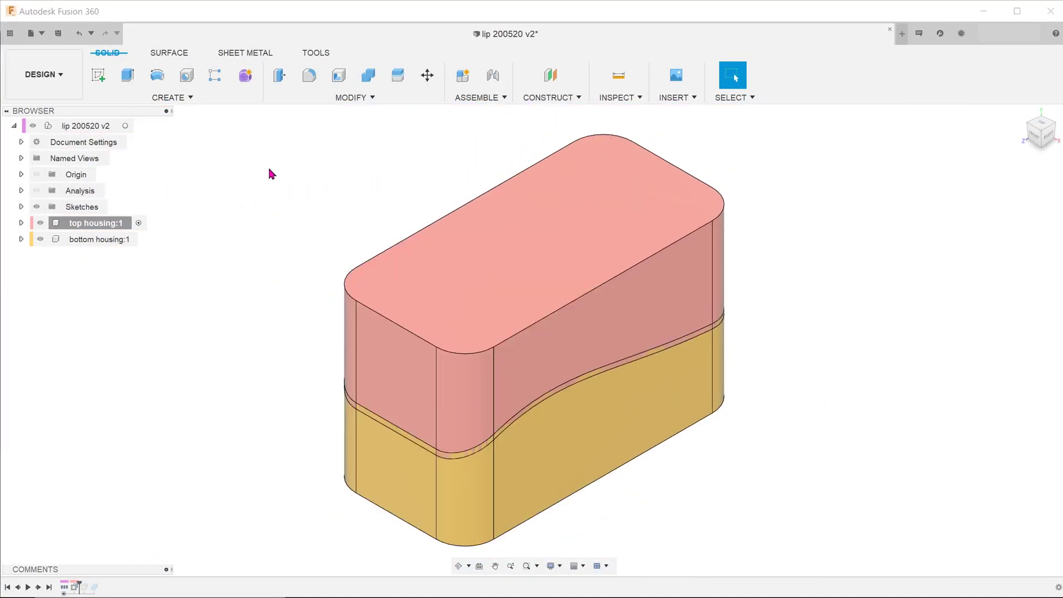
Combine as a Cut with top housing as target and bottom housing as kept tool
left_click(366, 97)
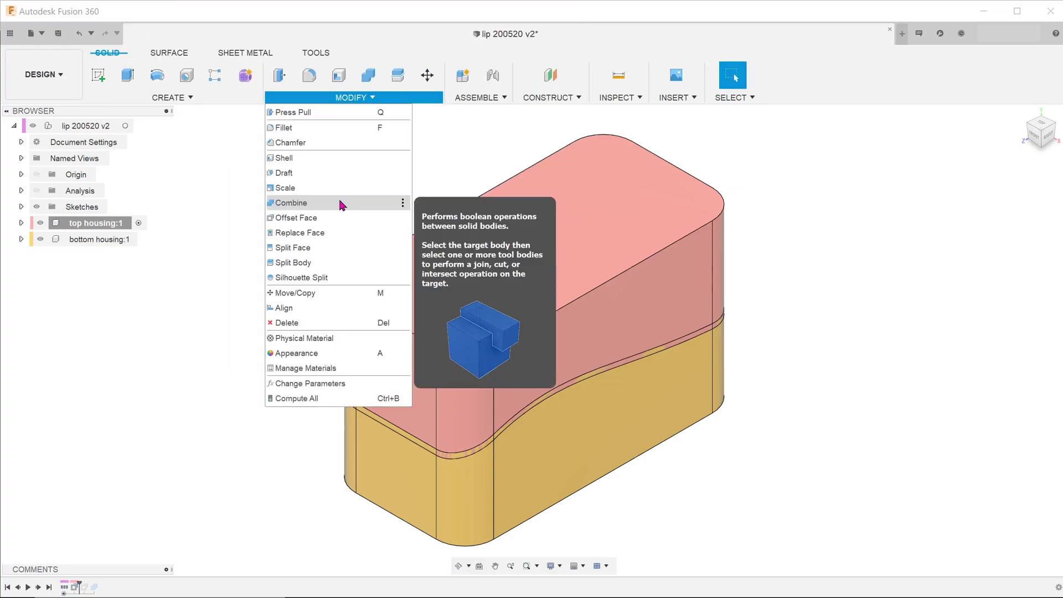
left_click(339, 200)
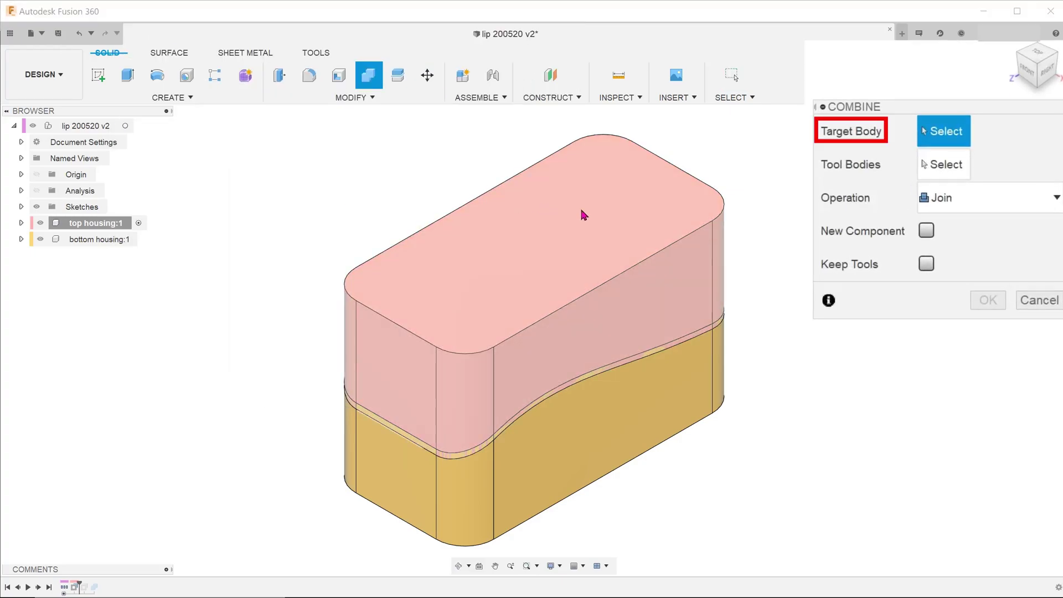
left_click(624, 216)
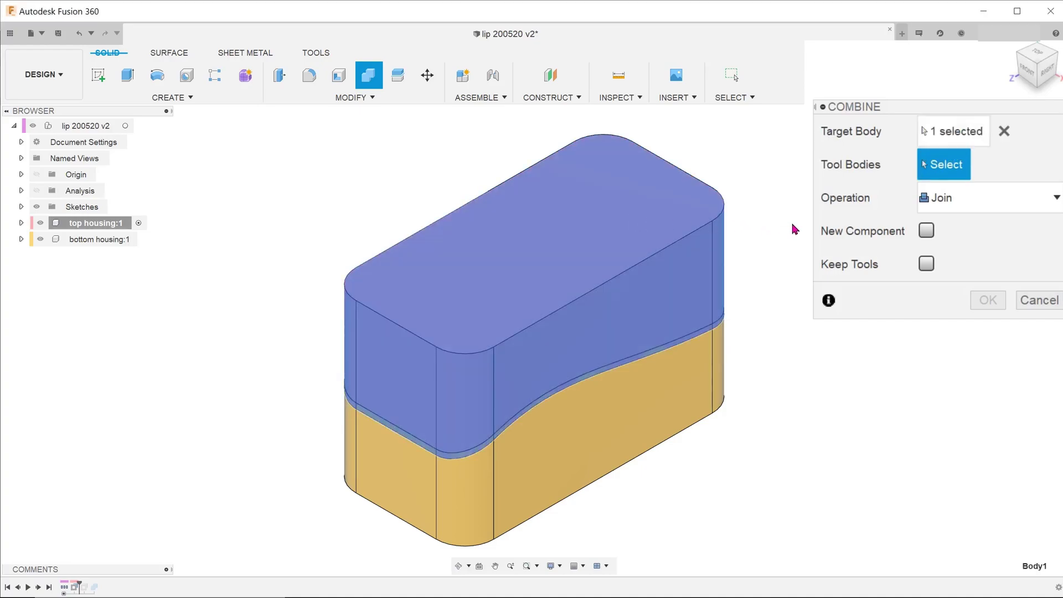
left_click(709, 388)
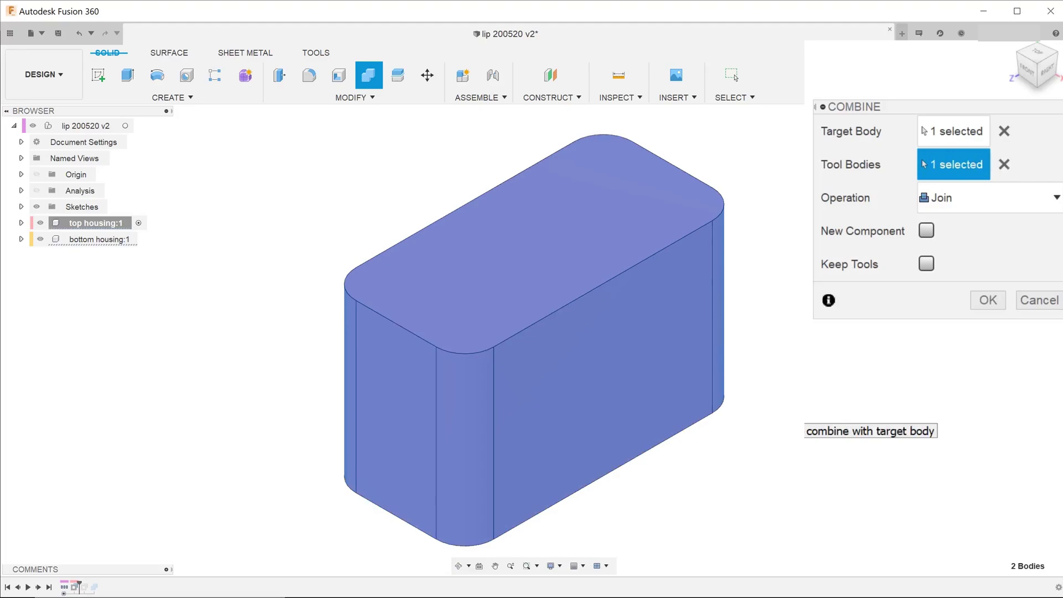
left_click(999, 197)
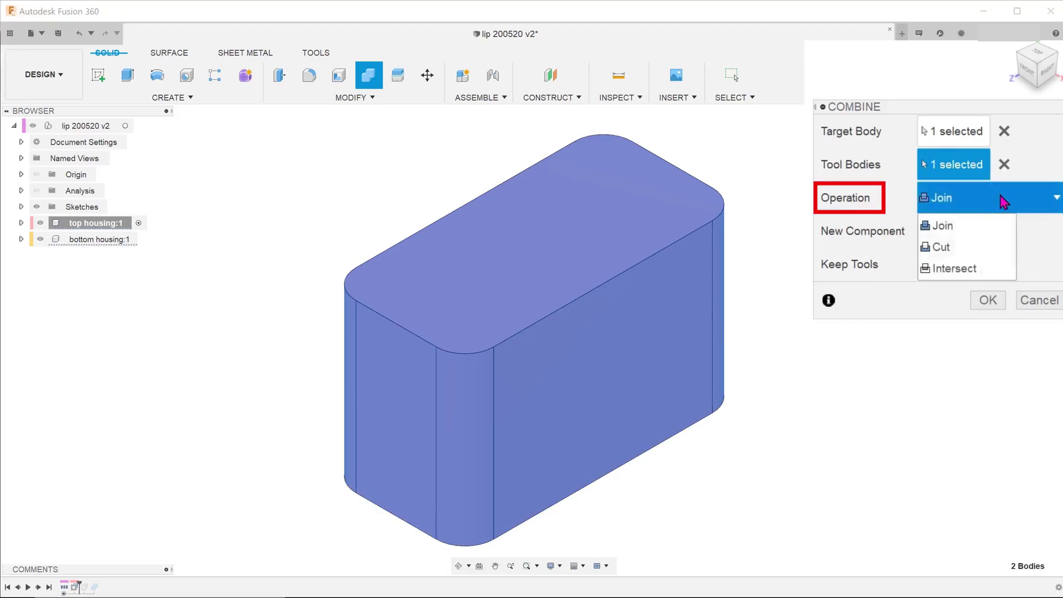
left_click(979, 249)
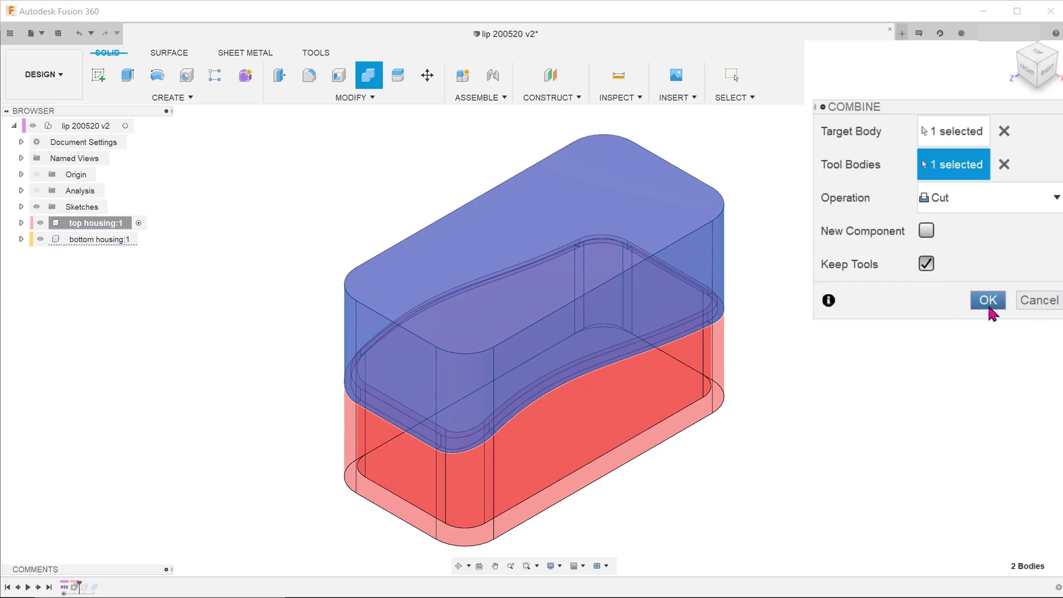
left_click(987, 300)
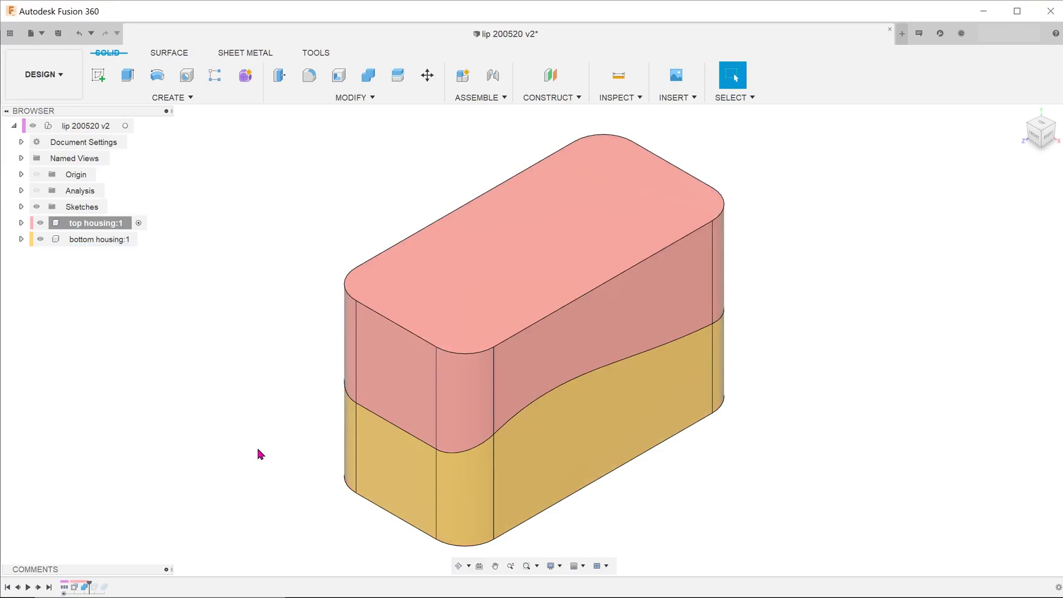
Turn the section analysis back on and view the cut from front and angled views
left_click(36, 191)
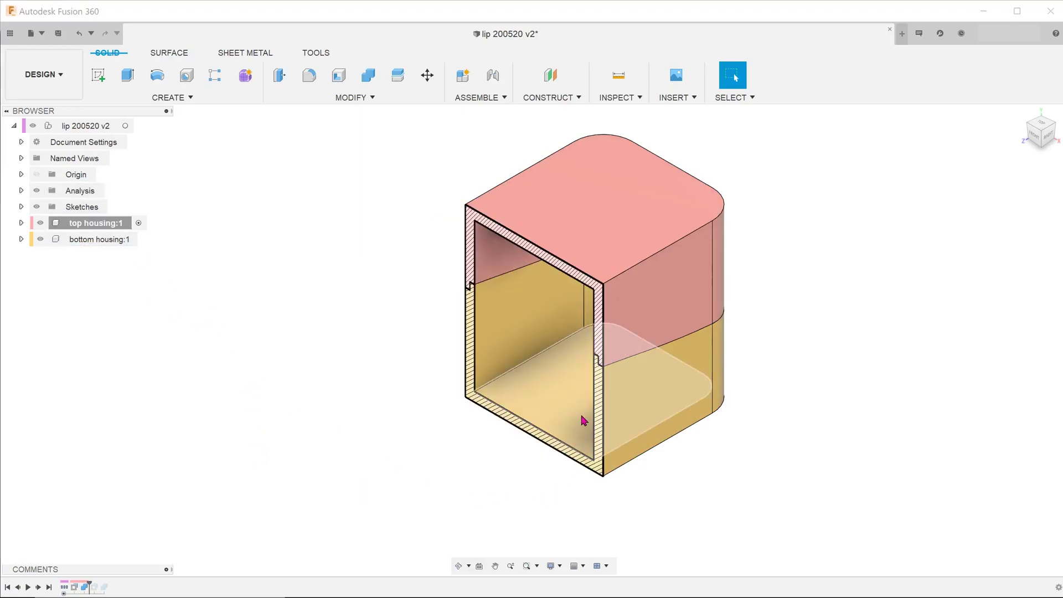
middle_click_drag(584, 421, 860, 247, "shift")
left_click(1036, 133)
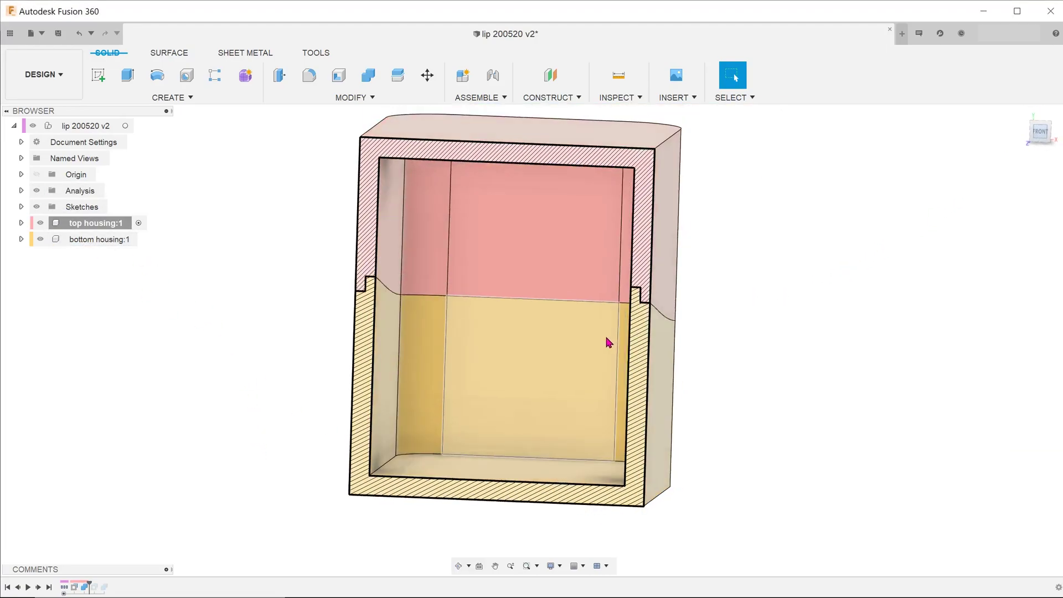
scroll(609, 342, "up", 5)
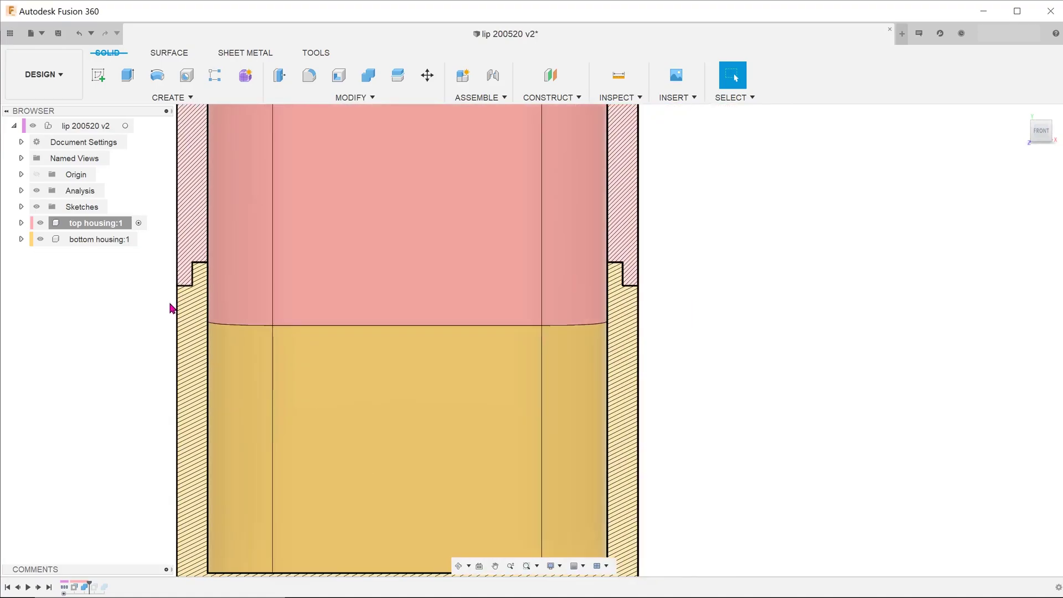
middle_click_drag(152, 332, 268, 325)
middle_click_drag(356, 342, 415, 351, "shift")
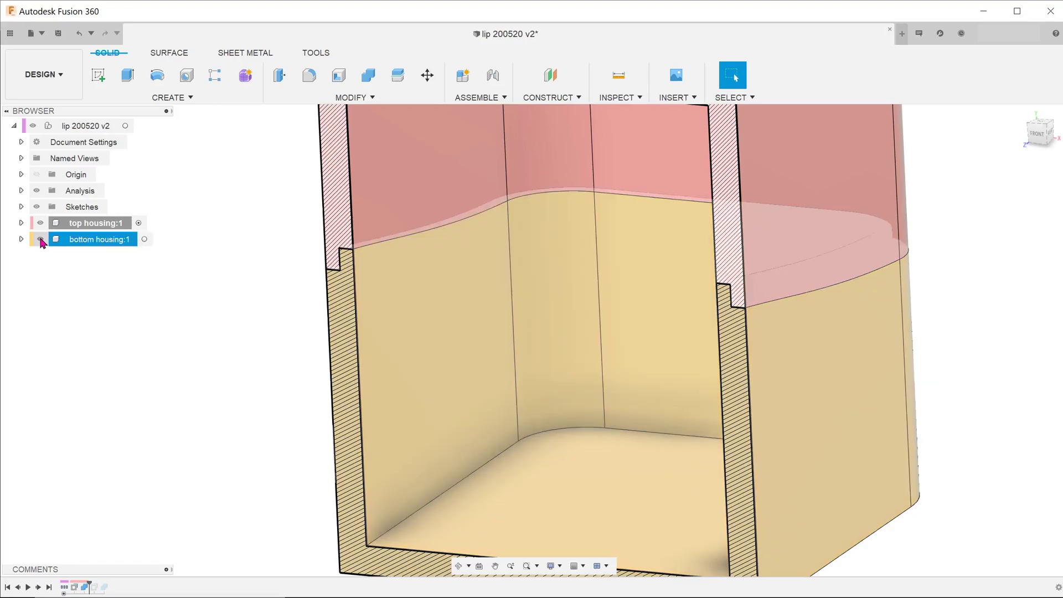
Hide the bottom housing to view the groove along the top housing's lower edge
left_click(40, 239)
scroll(360, 369, "down", 5)
mouse_move(360, 369)
middle_mouse_down("shift")
mouse_move(724, 256)
mouse_move(556, 290)
mouse_move(422, 351)
mouse_move(399, 337)
mouse_move(426, 304)
middle_mouse_up("shift")
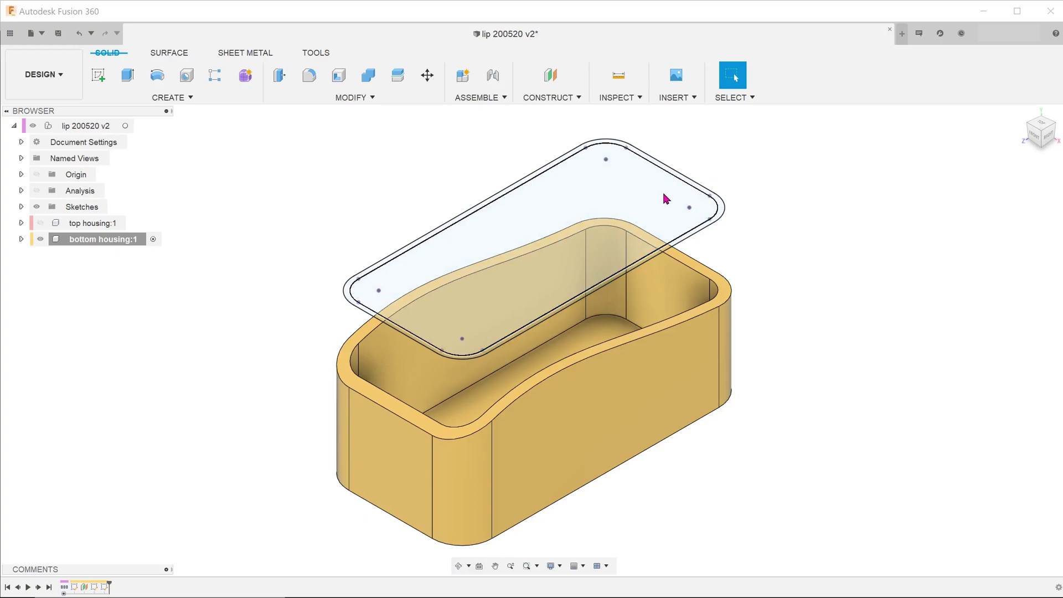
Start the Extrude command with the E shortcut
scroll(723, 202, "up", 3)
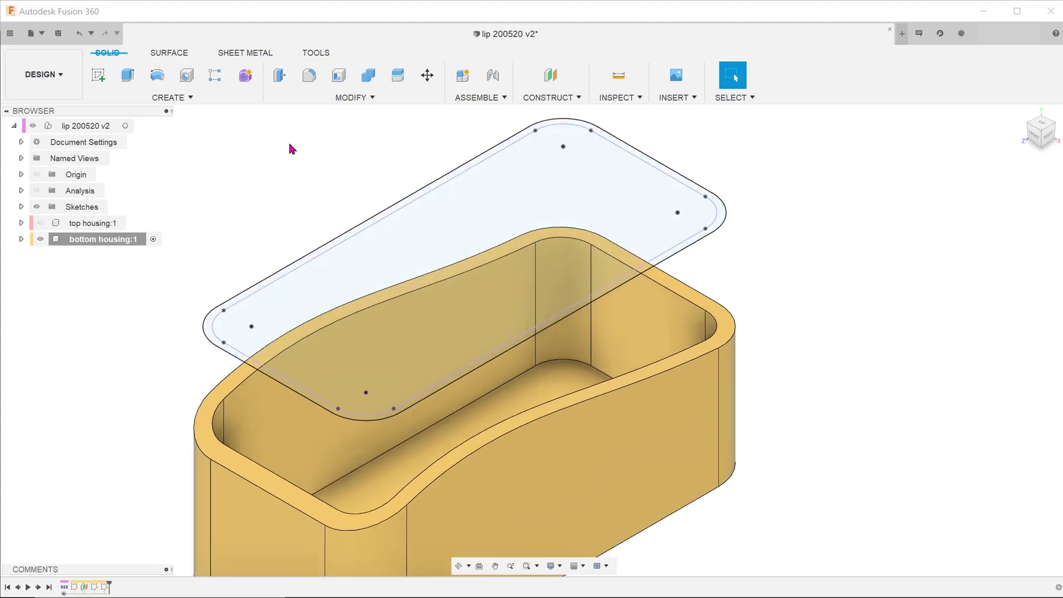
key("e")
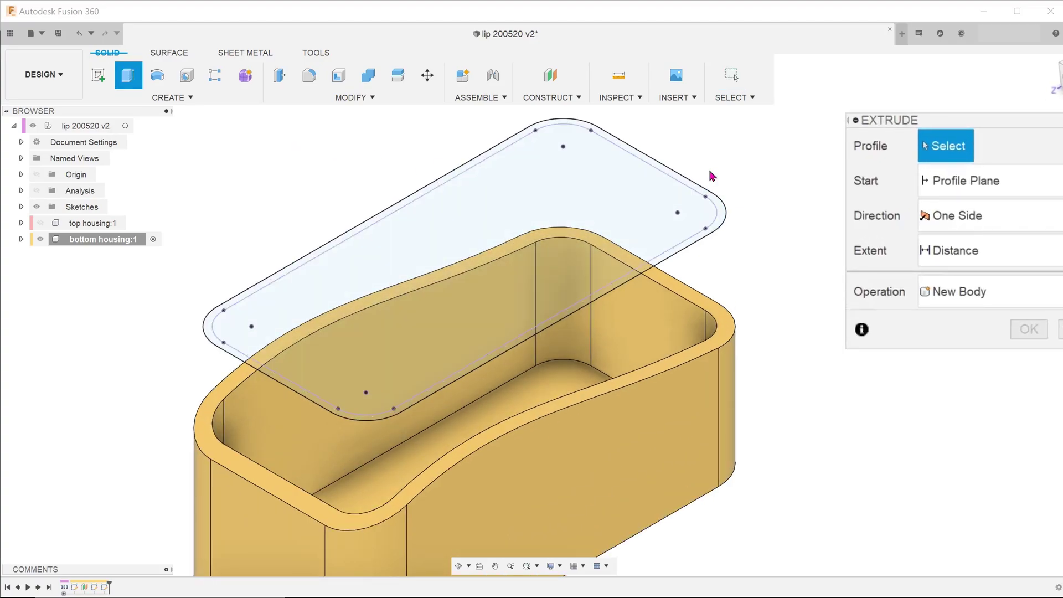
Extrude the ring-shaped lip profile From Object, starting at the bottom housing's top rim face
left_click(721, 207)
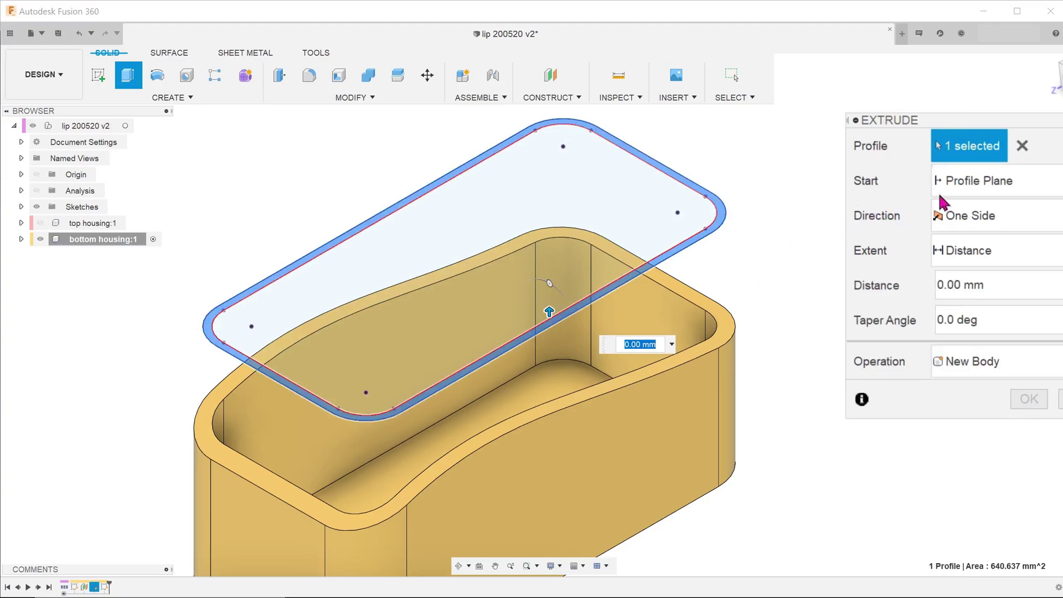
left_click(1034, 182)
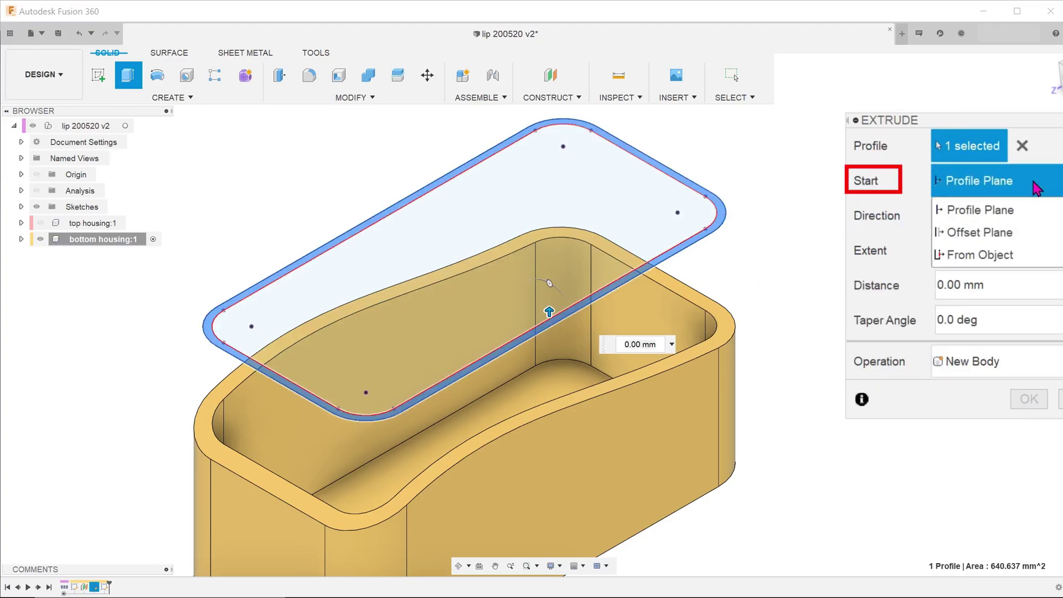
left_click(1032, 259)
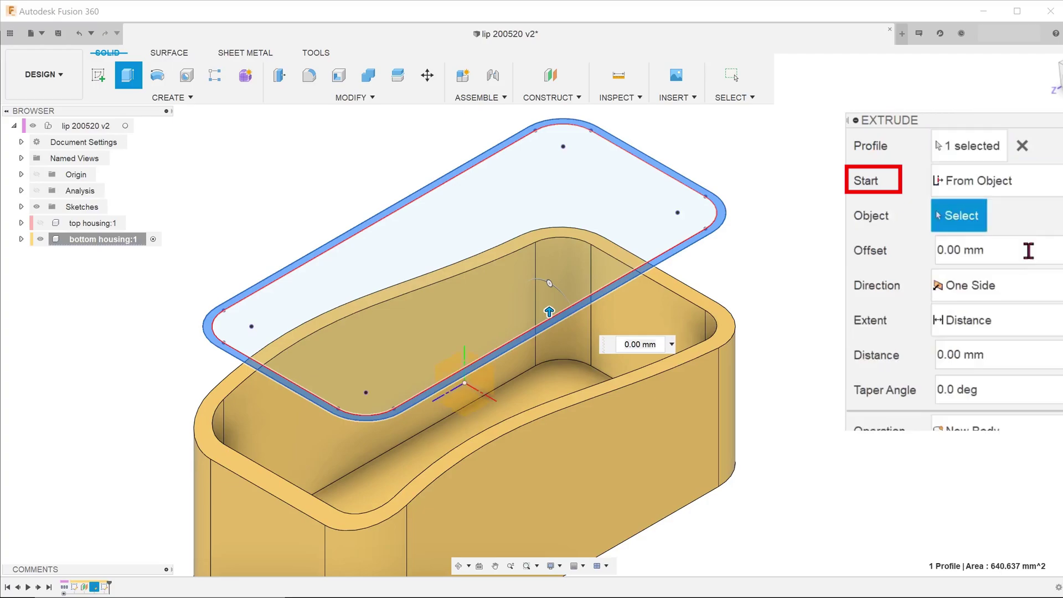
left_click(727, 331)
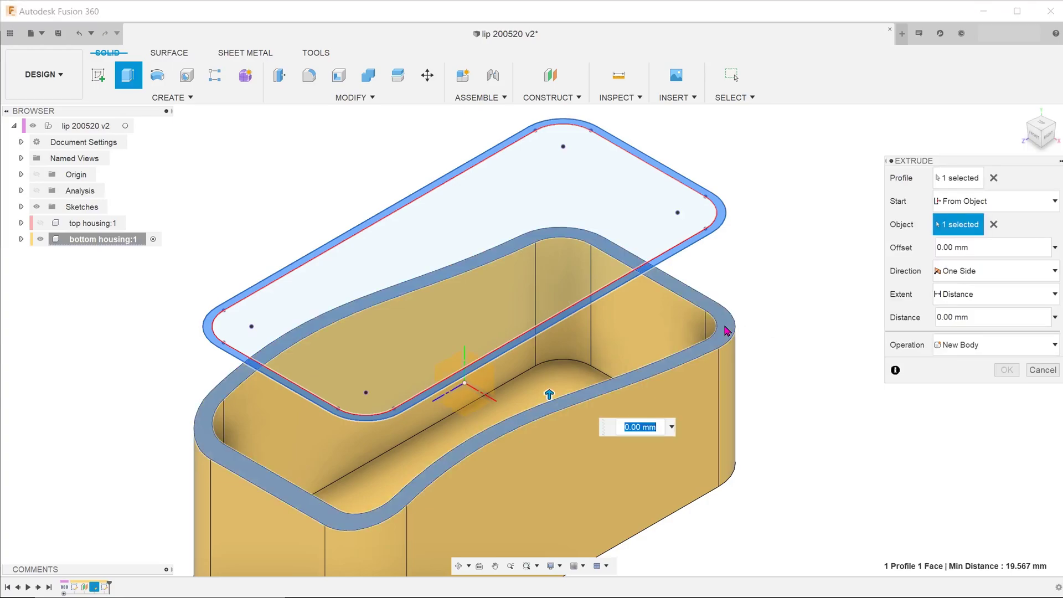
left_click(1048, 135)
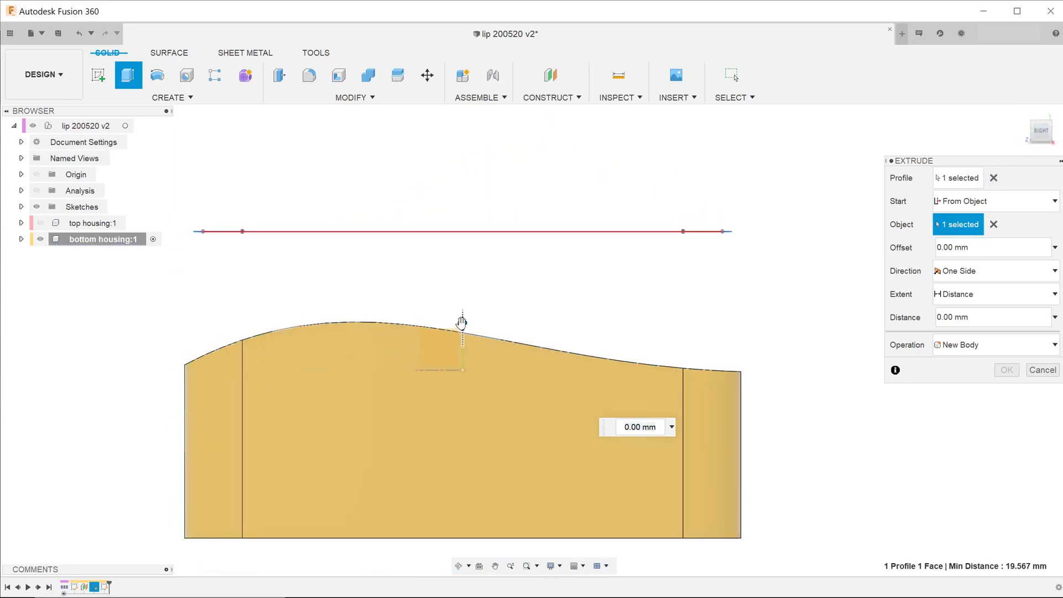
Raise the lip 3 mm as a Join onto the bottom housing's curved rim
left_click_drag(462, 324, 461, 305)
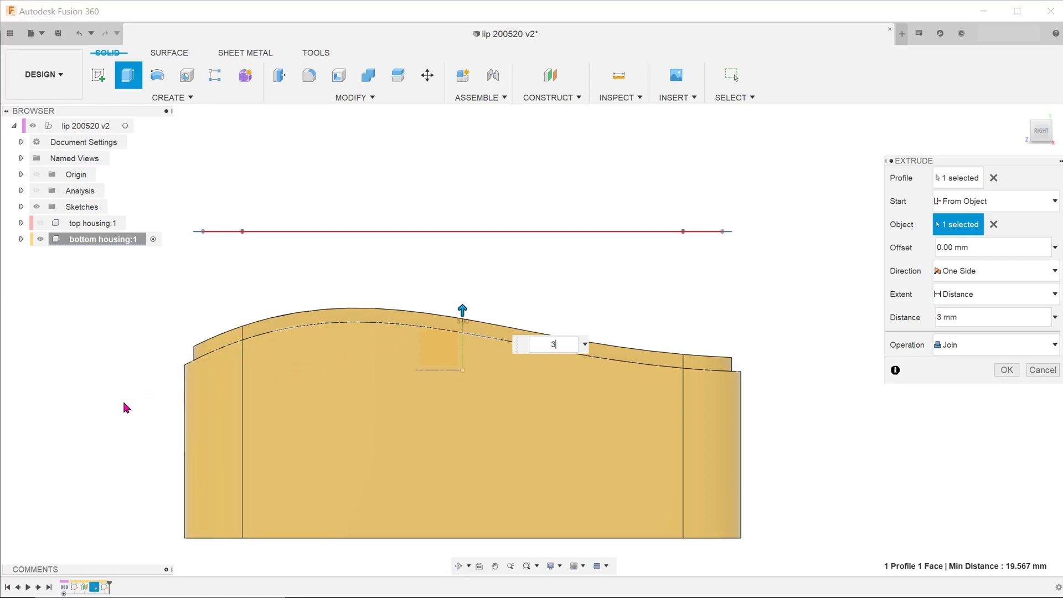
left_click(1000, 373)
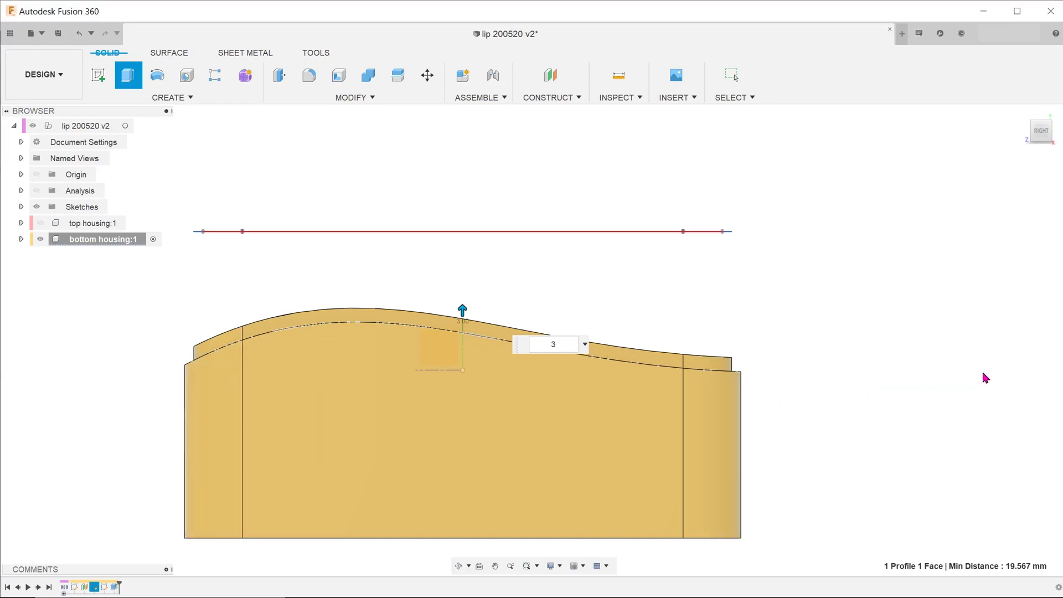